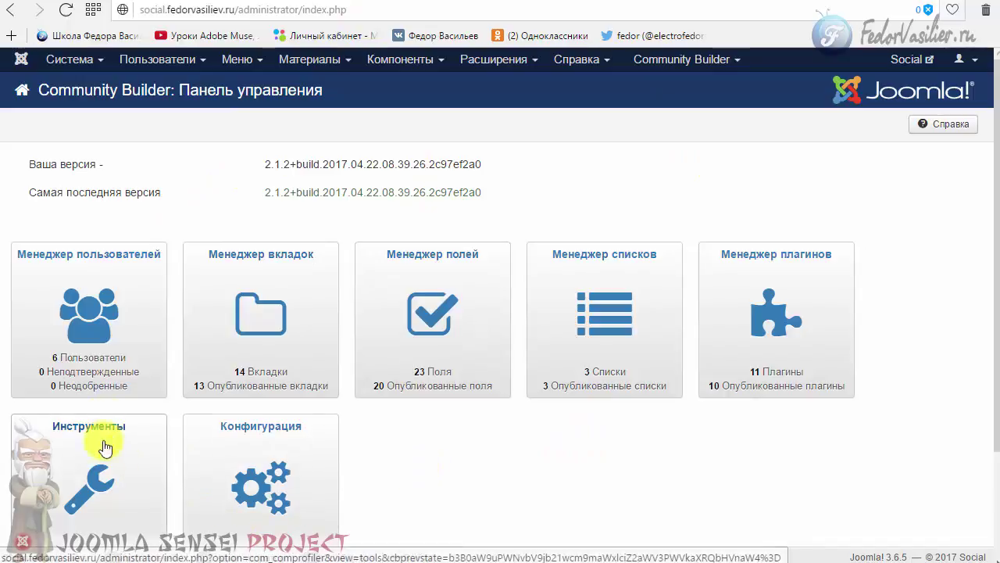
Open the Community Builder user manager and look through the list of registered users
click(105, 368)
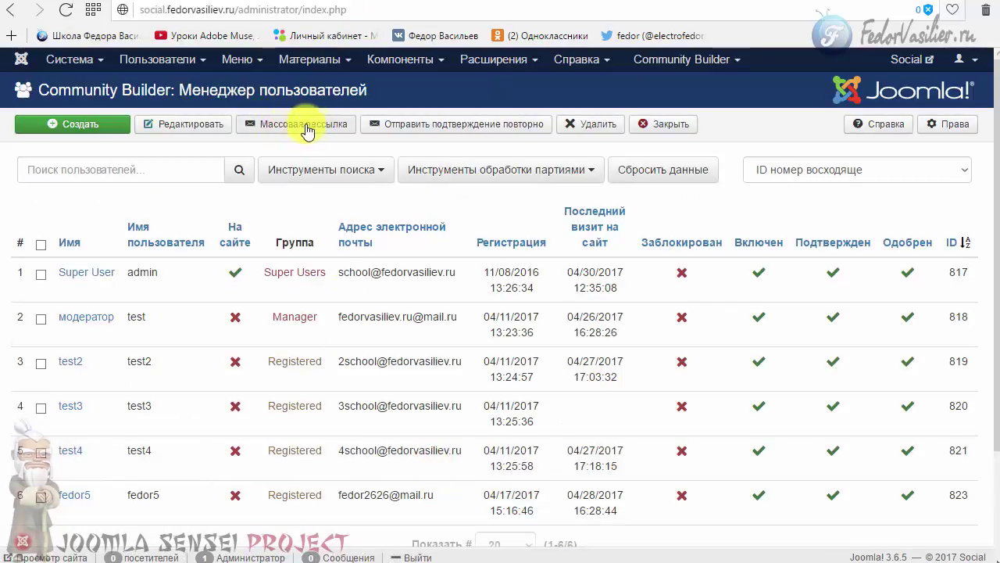
scroll(301, 415, down, 3)
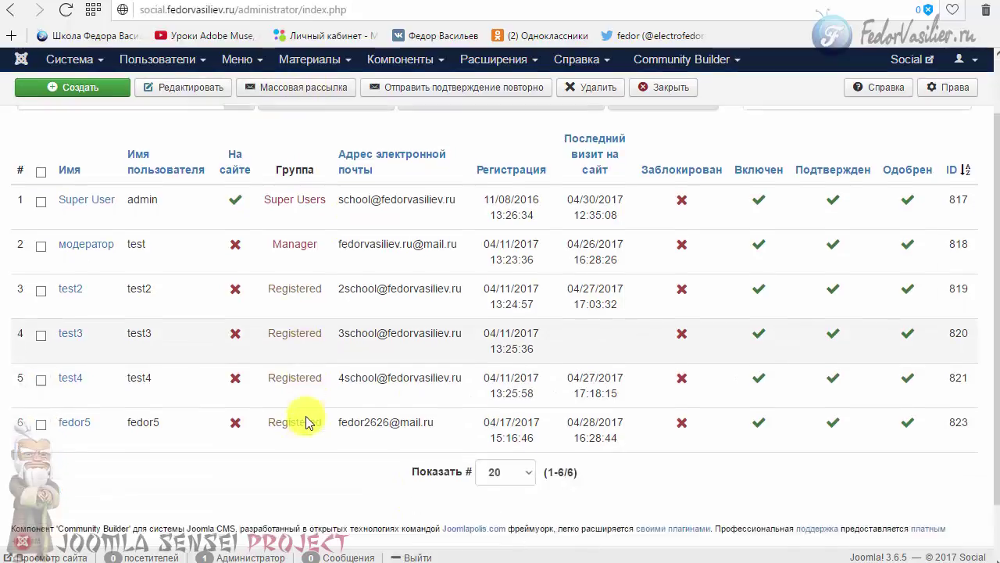
scroll(275, 422, up, 3)
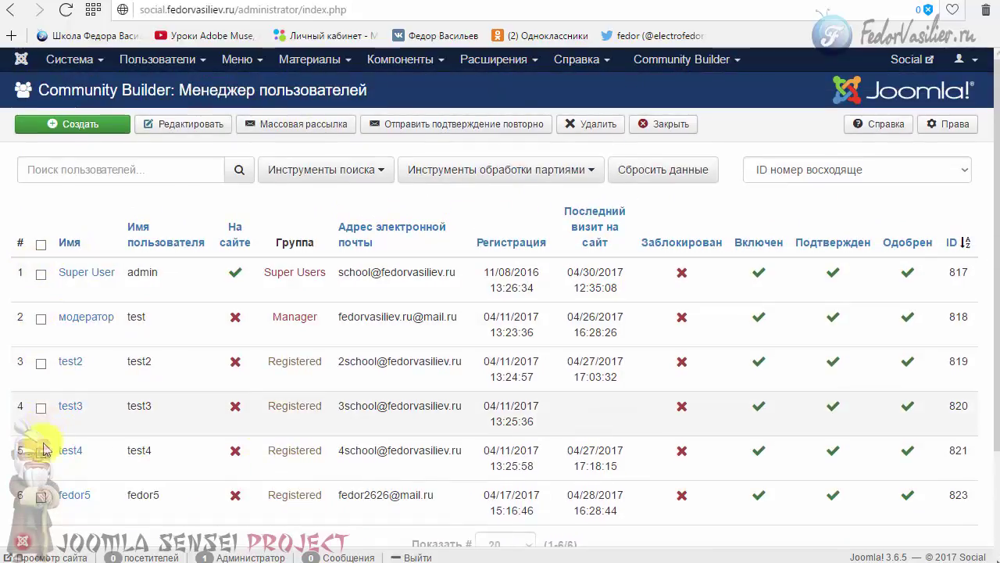
scroll(261, 368, down, 3)
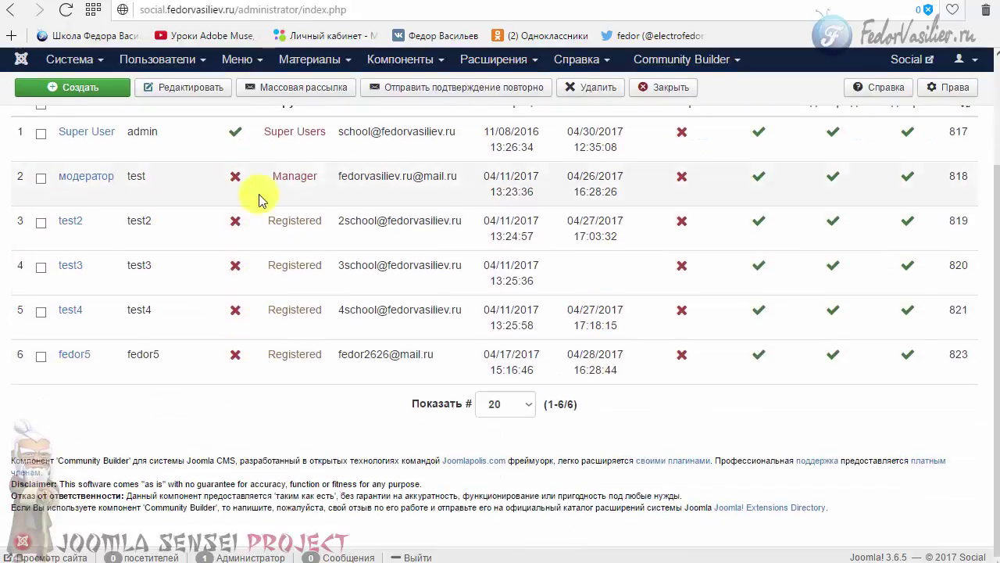
Try selecting all users at once as well as the first two users individually, and clear the selection
scroll(250, 313, up, 3)
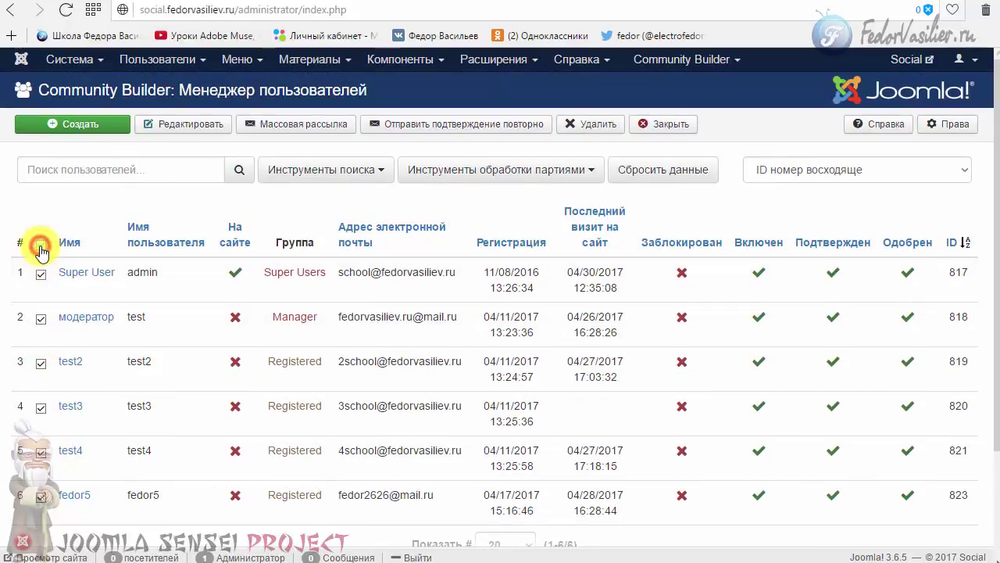
scroll(41, 250, down, 1)
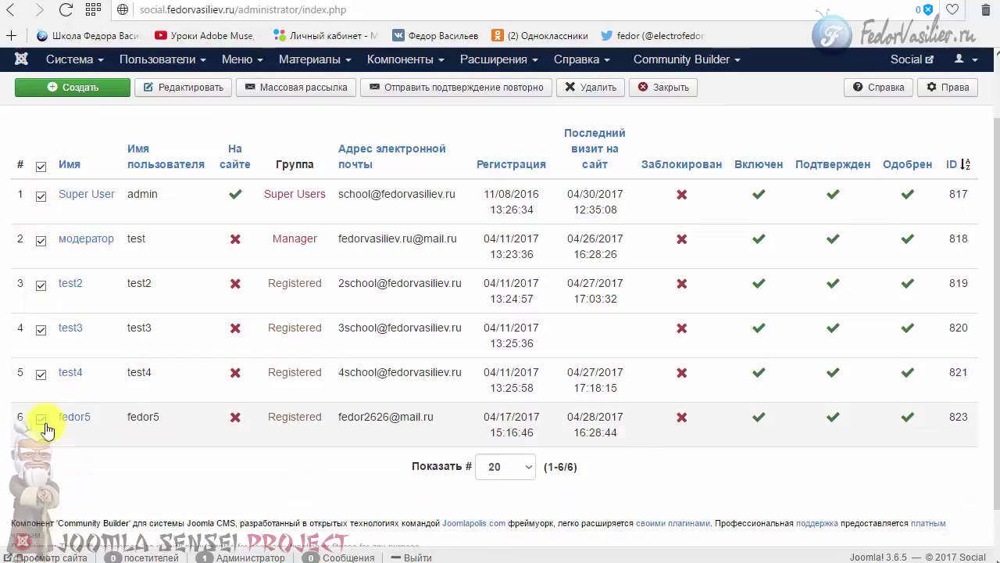
scroll(39, 414, up, 1)
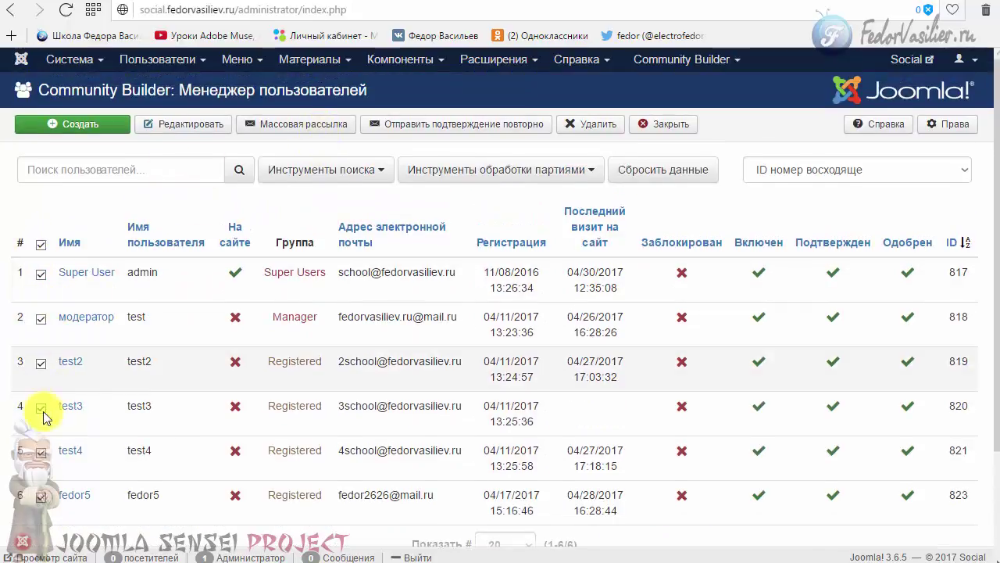
click(41, 245)
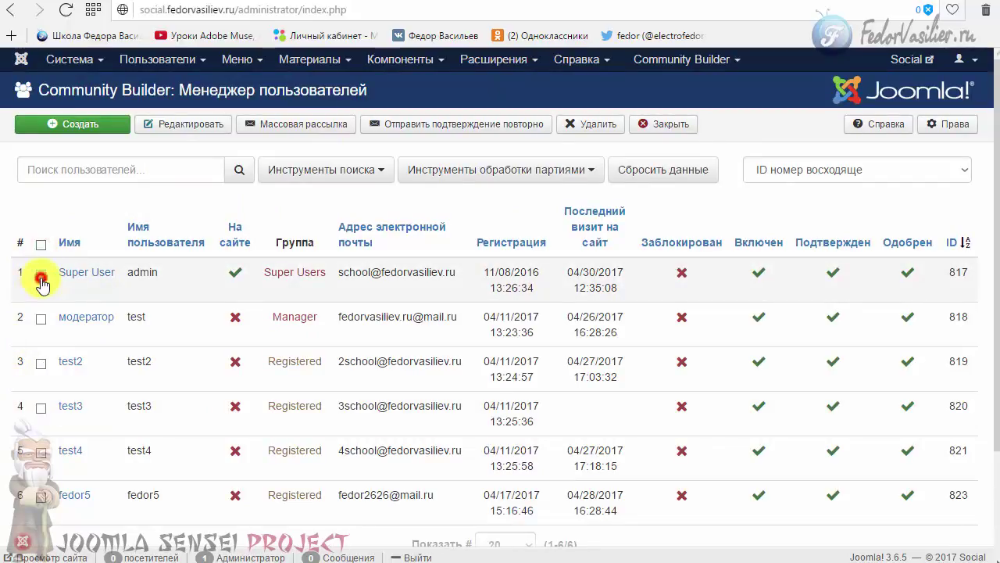
click(42, 278)
click(41, 318)
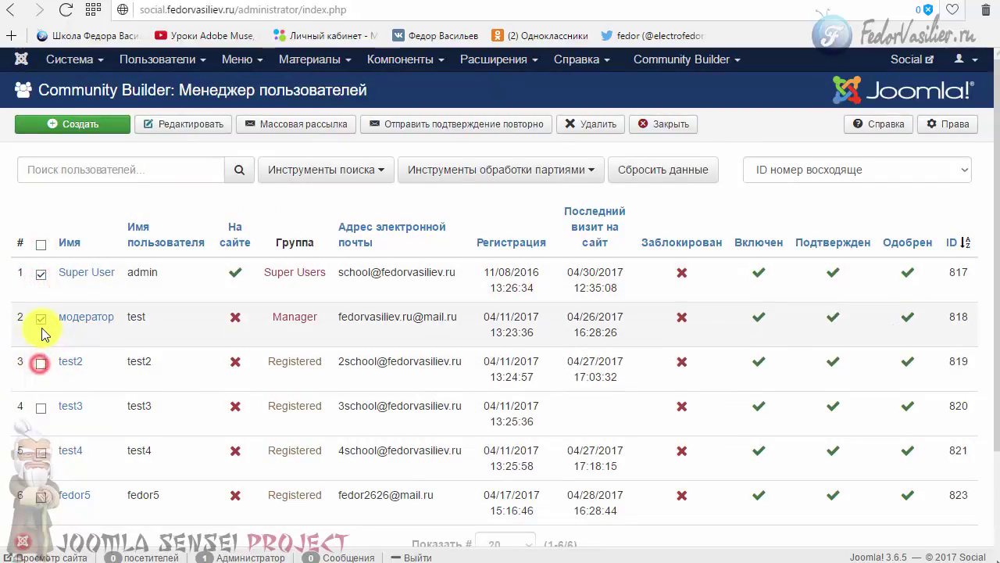
click(41, 320)
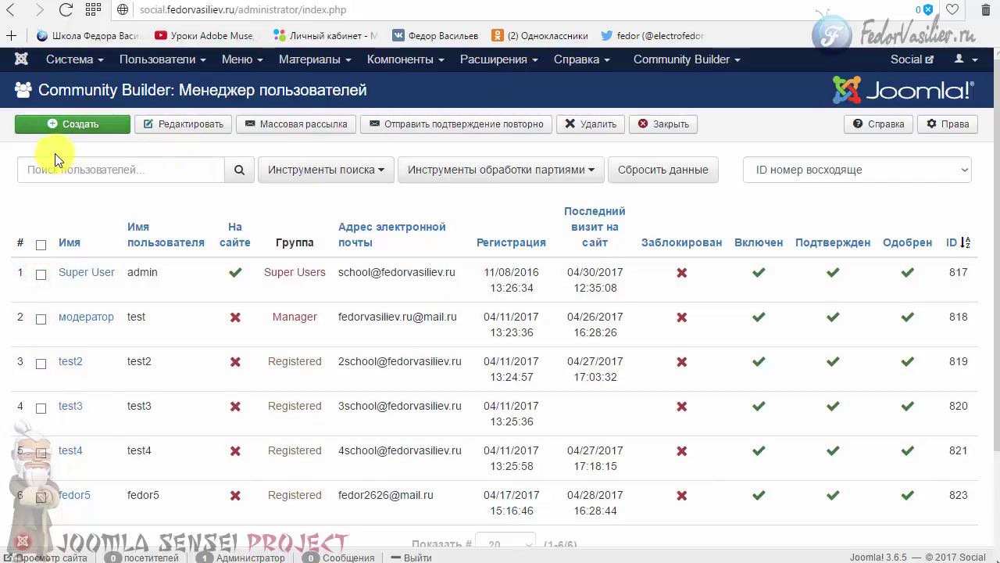
Open the mail settings in the Server section of Joomla's global configuration
click(72, 64)
click(98, 117)
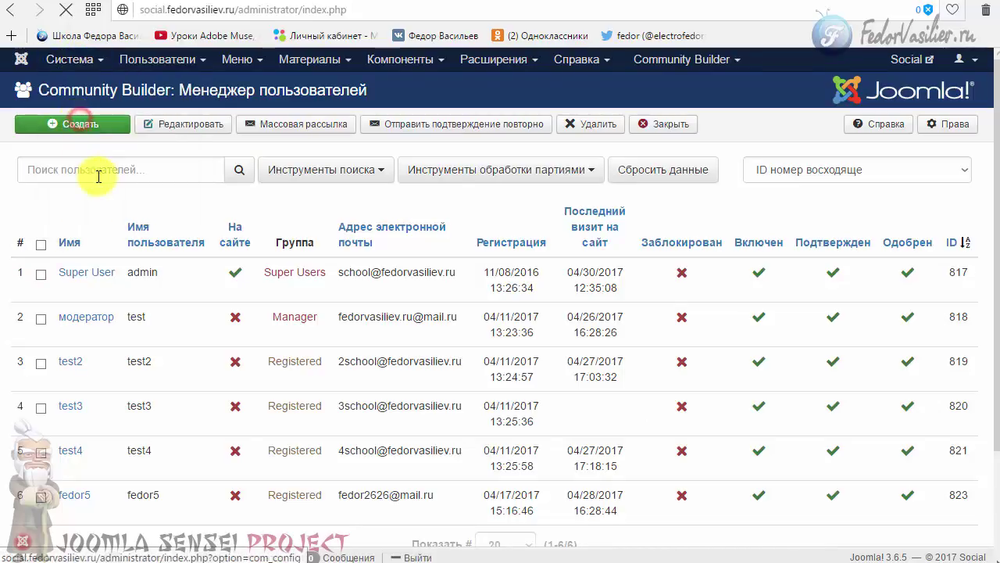
click(282, 165)
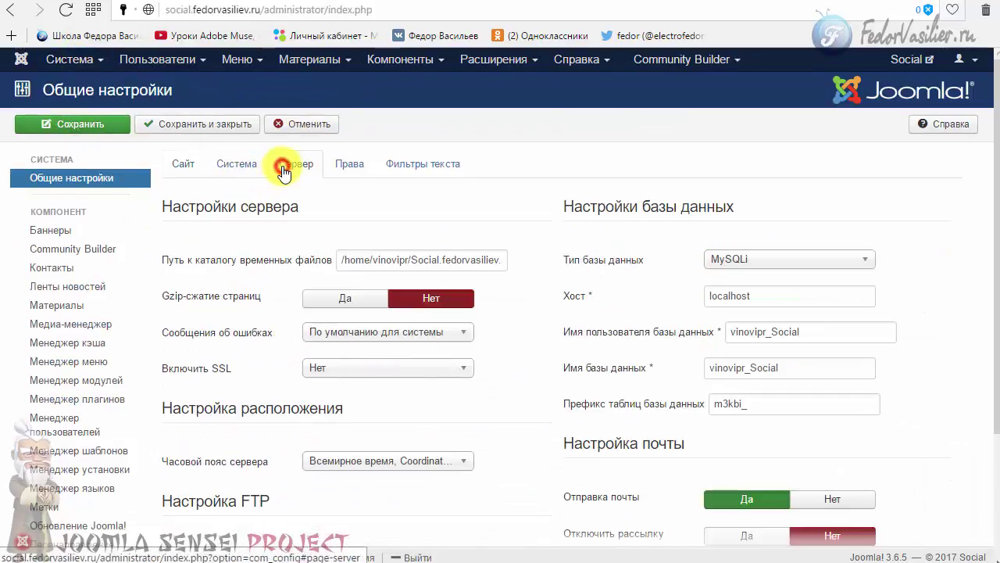
scroll(312, 201, down, 3)
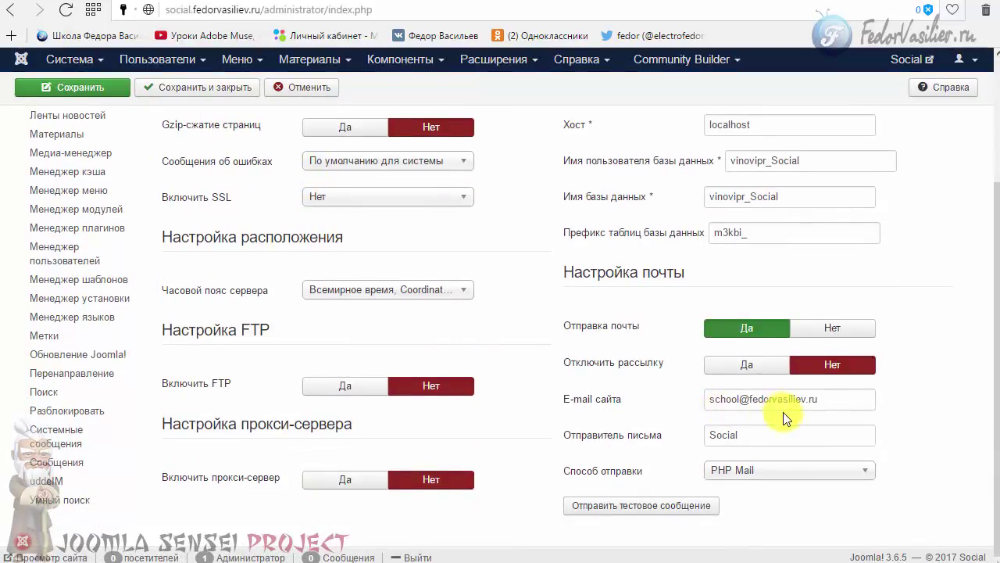
Examine the sender address in the site e-mail field of the mail settings, including its domain part
drag(568, 402, 652, 398)
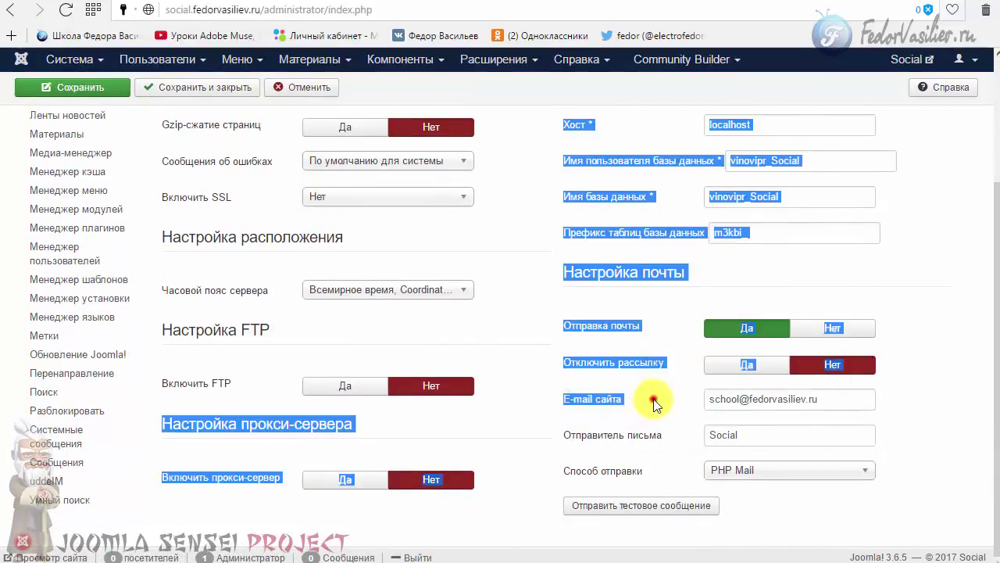
drag(847, 393, 661, 402)
click(715, 402)
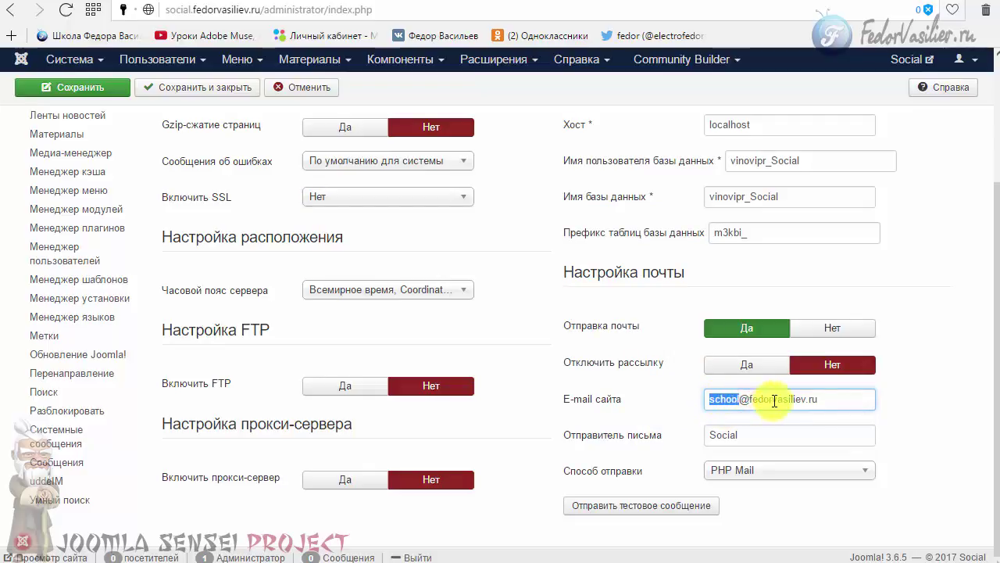
drag(825, 400, 729, 403)
click(728, 400)
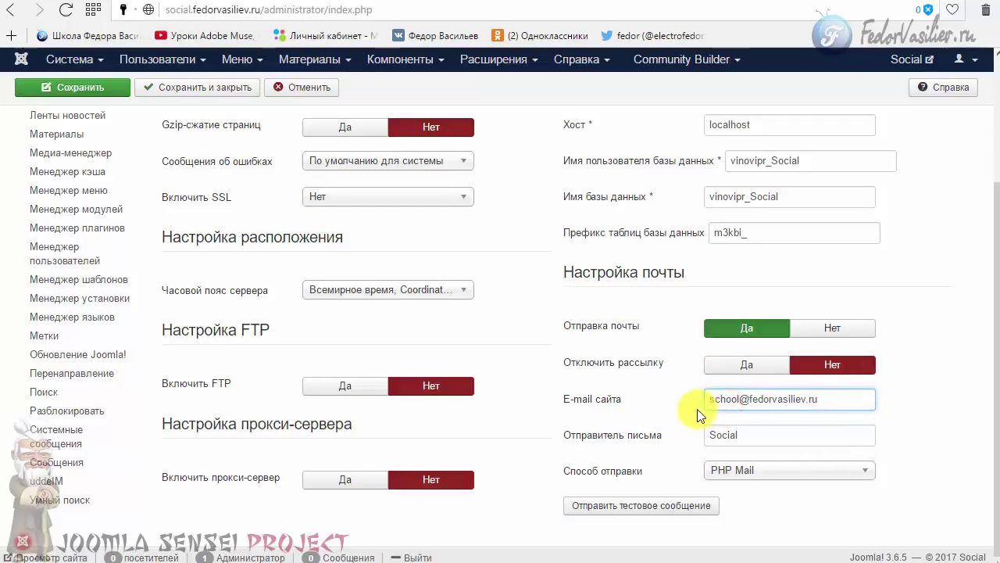
drag(853, 401, 664, 393)
click(824, 398)
drag(823, 398, 683, 398)
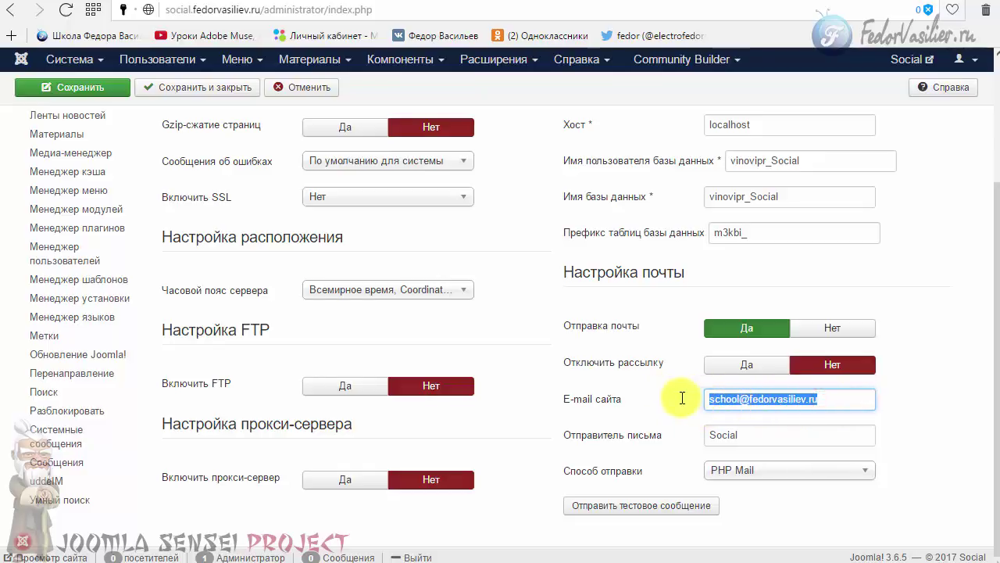
click(725, 403)
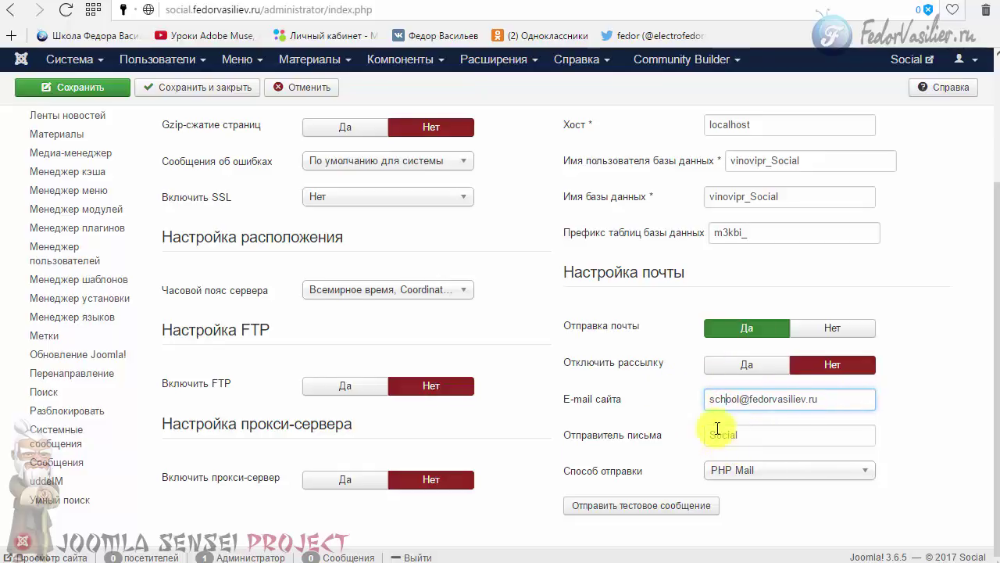
drag(839, 401, 743, 407)
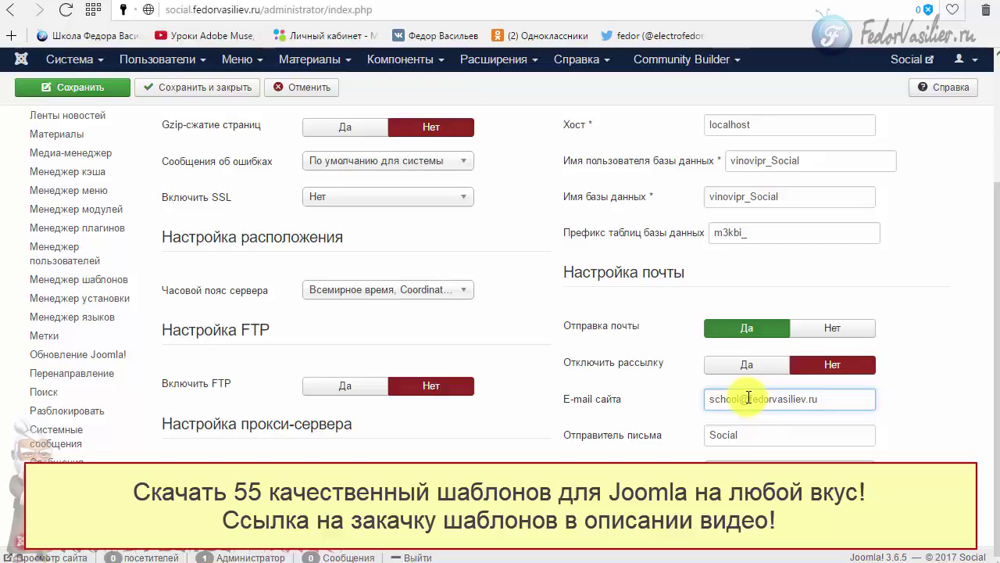
drag(847, 398, 670, 397)
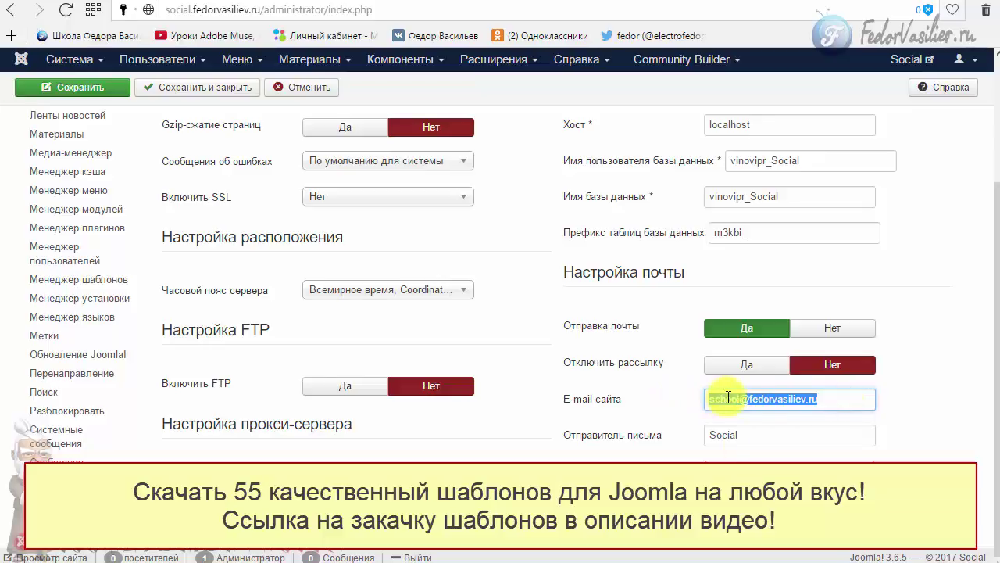
drag(825, 399, 687, 396)
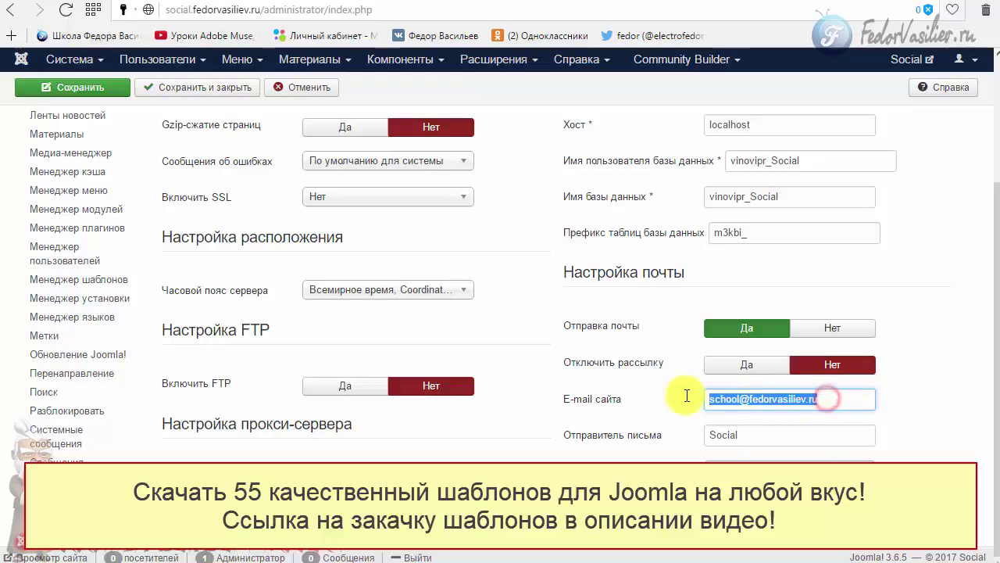
click(735, 401)
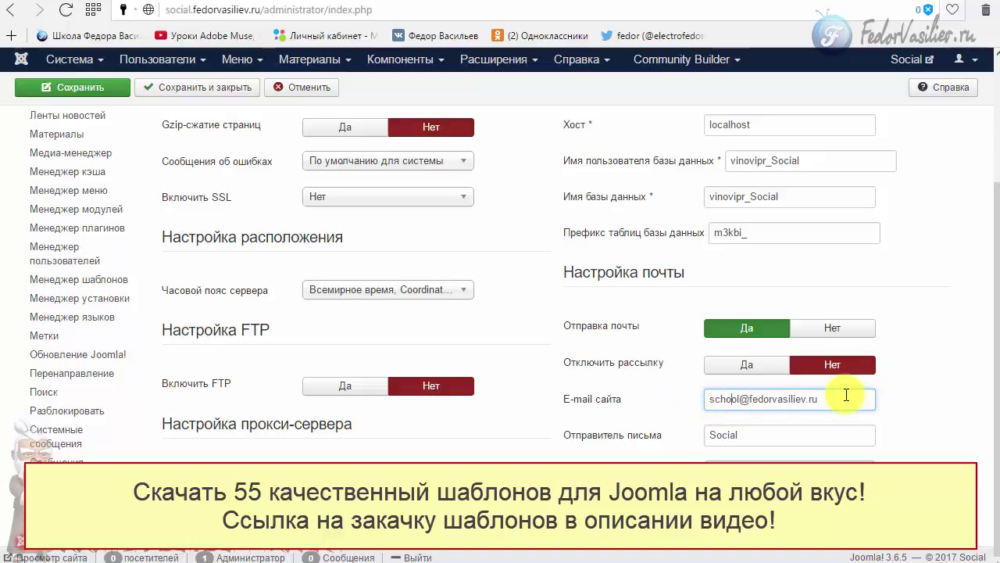
drag(828, 399, 741, 400)
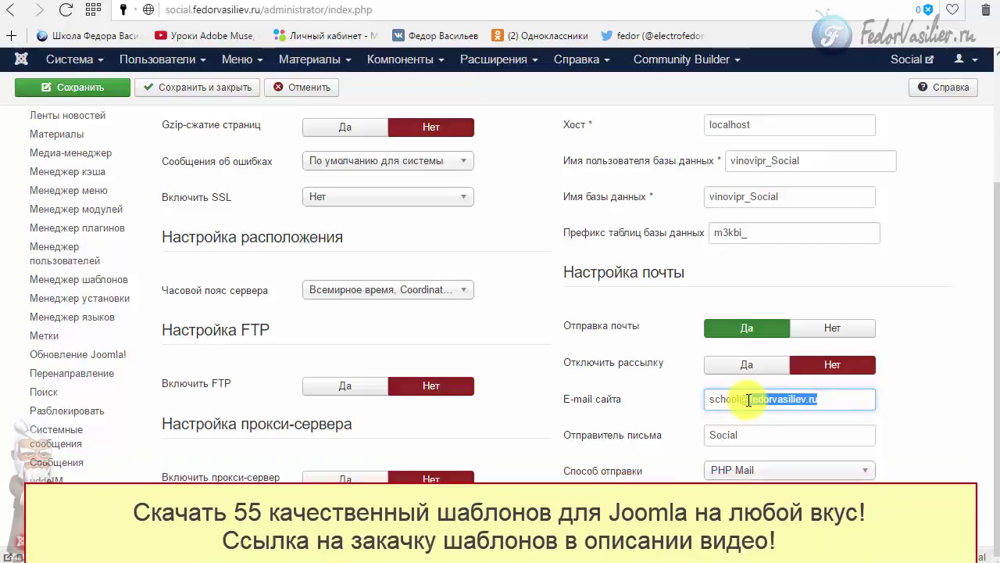
click(746, 400)
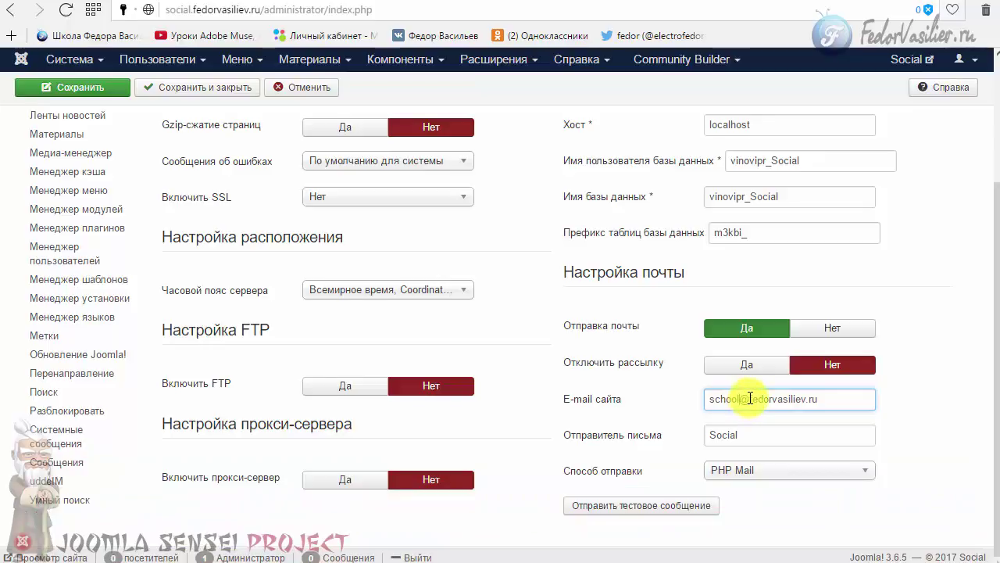
drag(753, 398, 703, 399)
click(723, 398)
drag(823, 400, 508, 401)
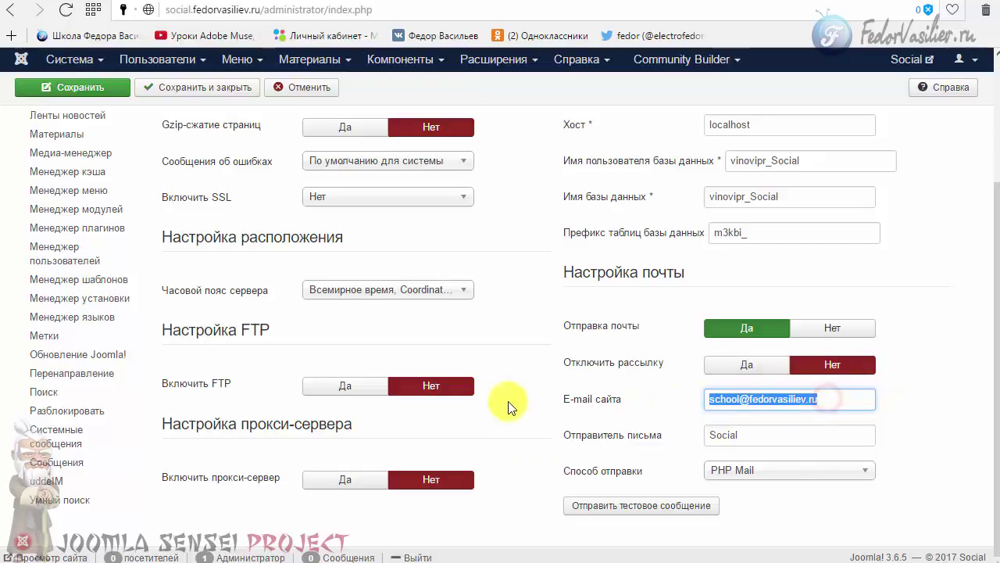
click(737, 399)
mouse_move(615, 411)
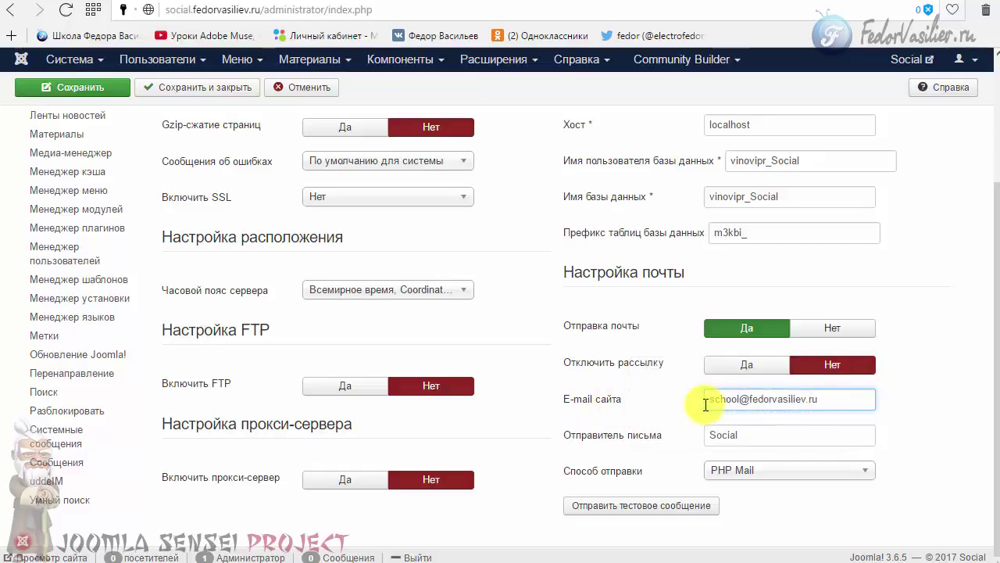
Leave the global configuration and return to the Community Builder user manager
scroll(469, 352, up, 3)
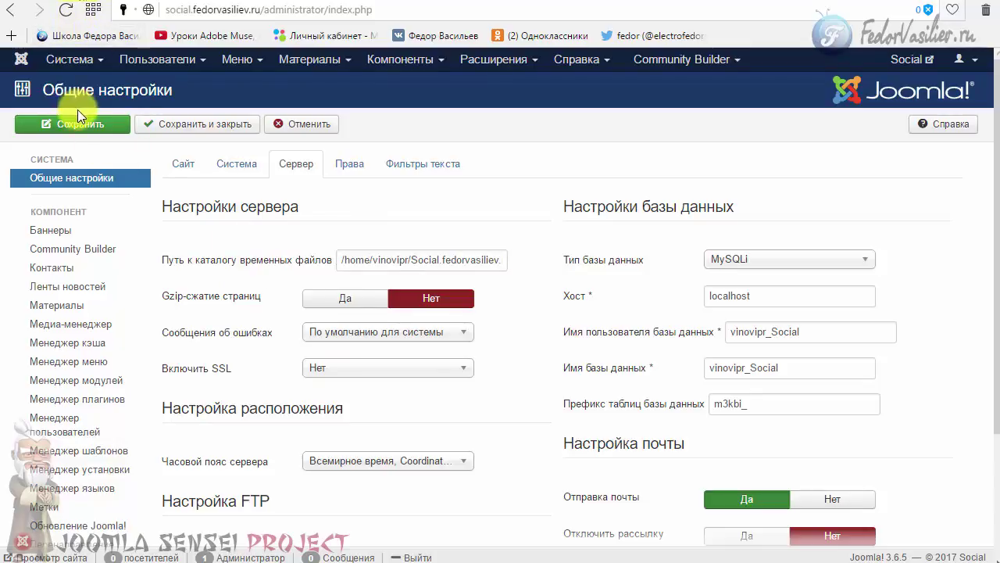
click(657, 61)
click(656, 92)
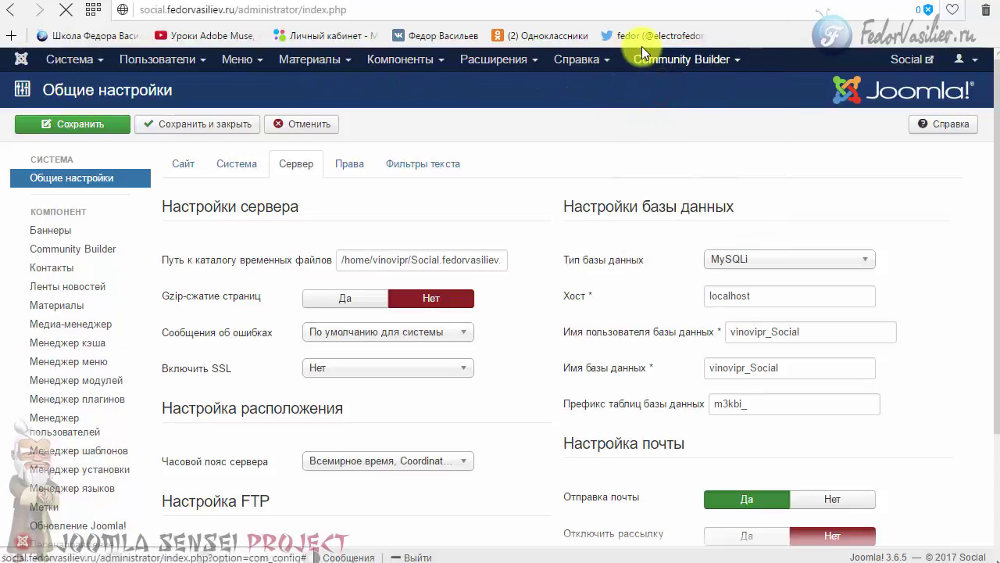
click(646, 62)
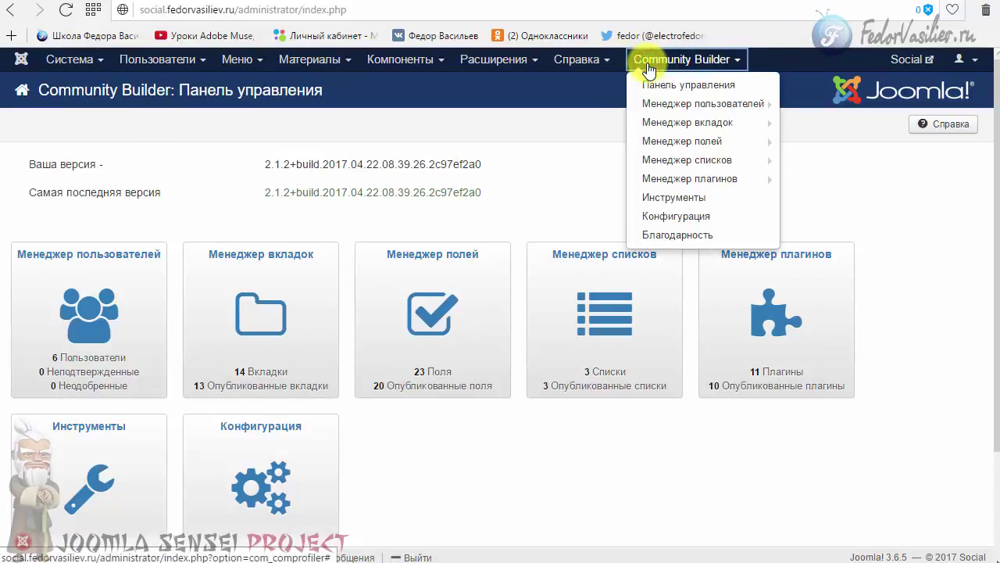
click(706, 103)
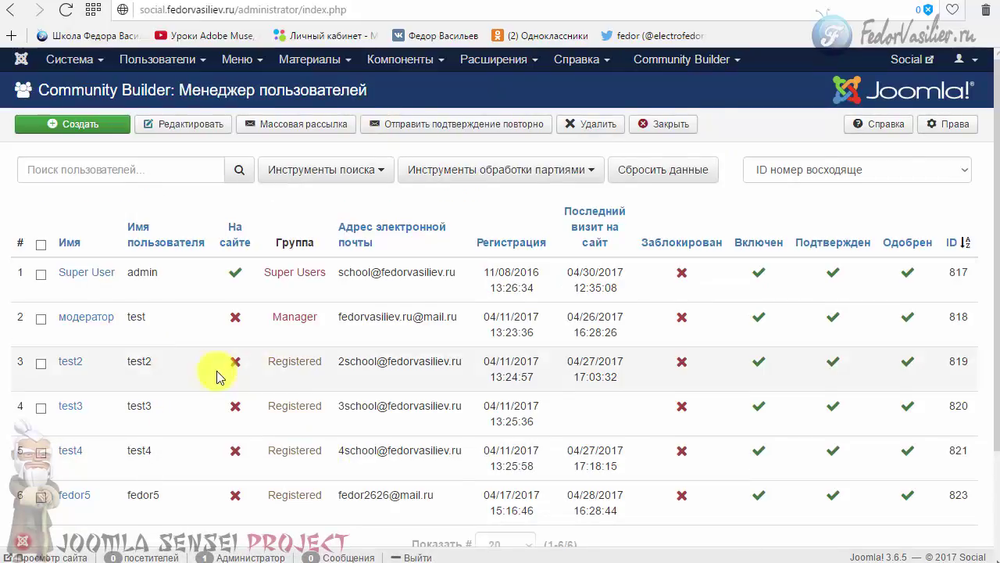
Select the moderator in row 2 and the user in row 6, and start a mass mailing to them
scroll(237, 462, down, 1)
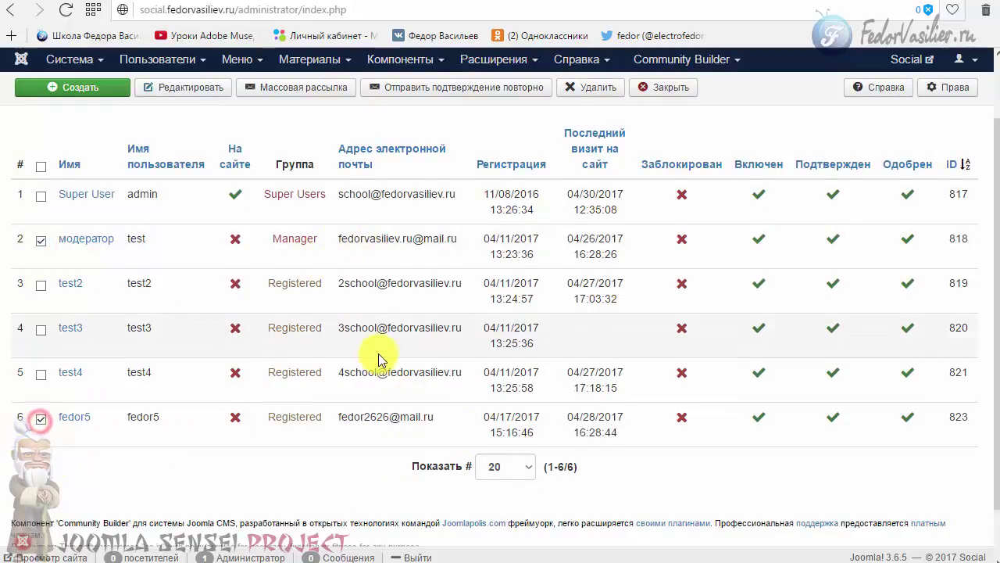
scroll(379, 357, up, 2)
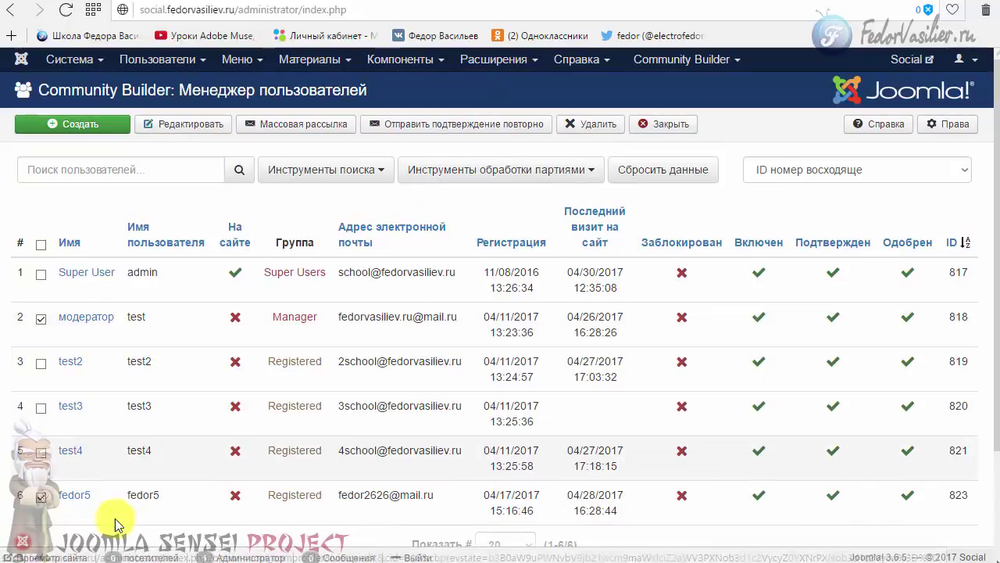
click(274, 122)
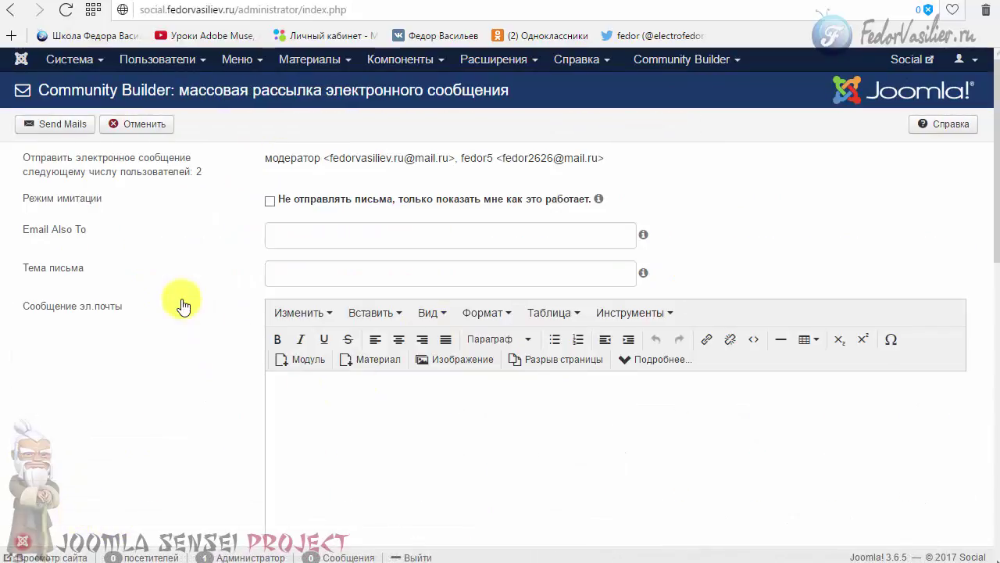
Review the recipients listed in the mass mailing form
triple_click(206, 174)
click(234, 181)
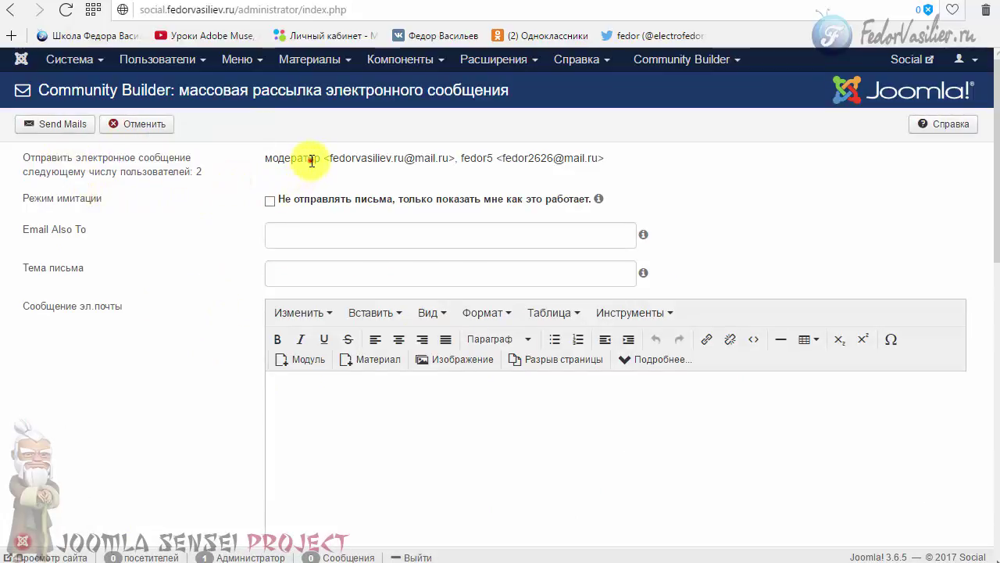
drag(311, 160, 742, 163)
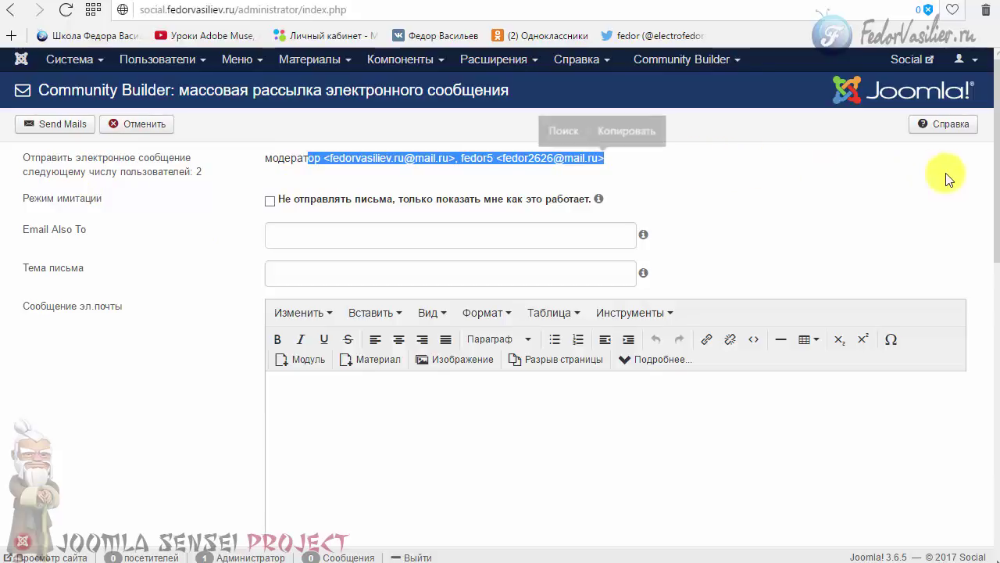
Set the subject of the mass e-mail to "привет"
click(799, 208)
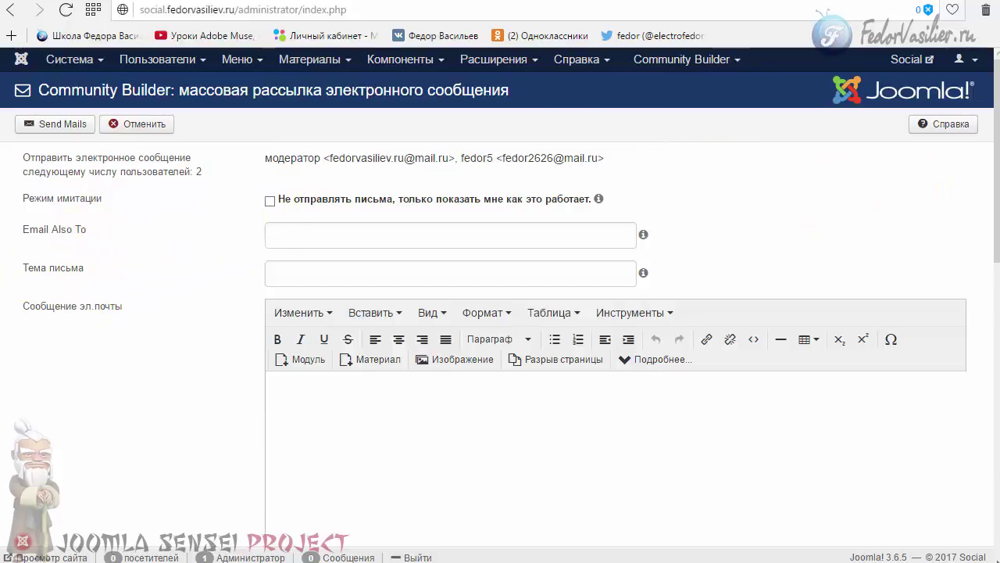
click(100, 199)
click(183, 201)
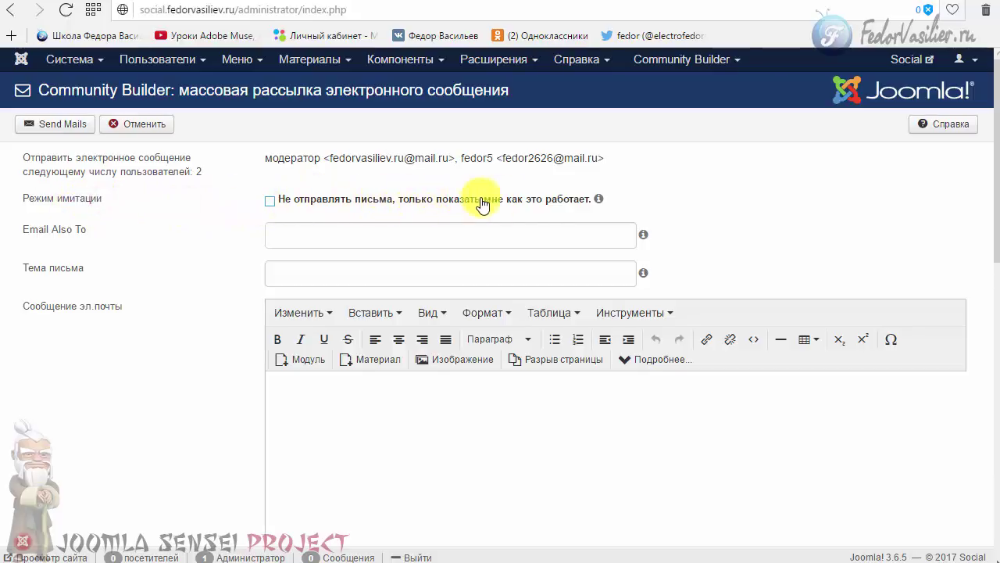
click(341, 273)
text(gh)
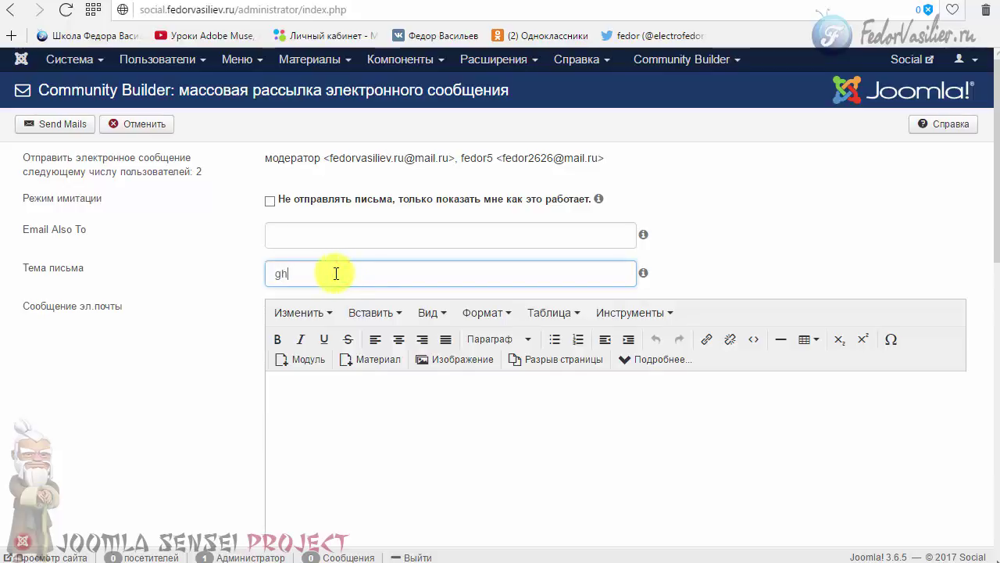
key(BackSpace)
key(BackSpace)
text(при)
Write "демо" as the message body and make the word bold
scroll(337, 268, down, 2)
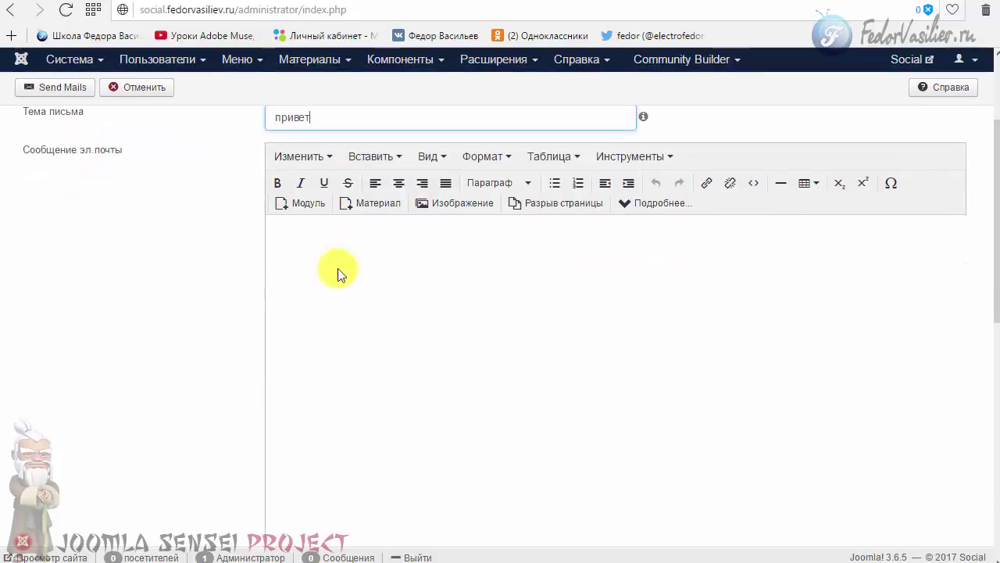
click(393, 279)
scroll(401, 304, down, 3)
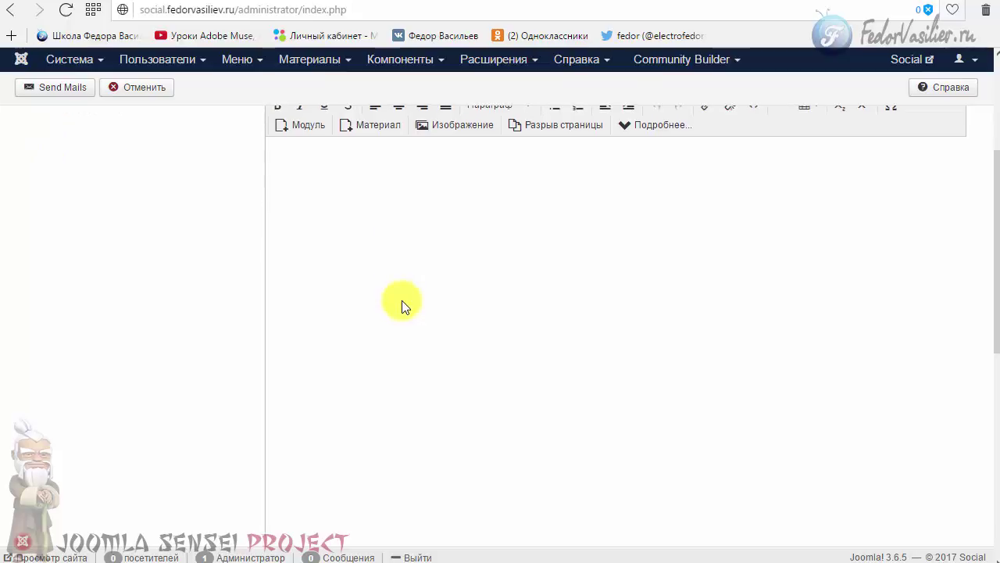
scroll(403, 336, up, 4)
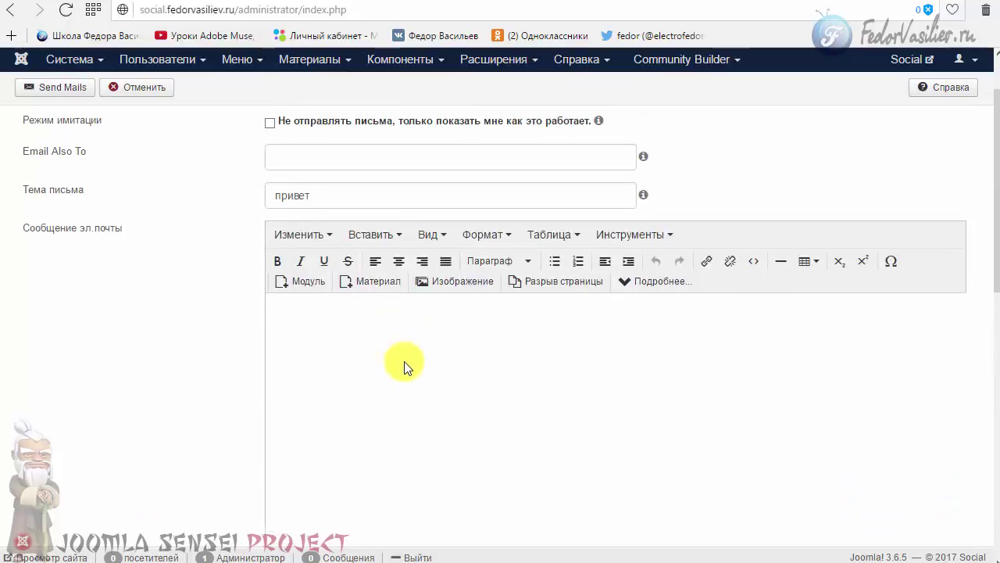
scroll(405, 366, down, 2)
scroll(462, 204, up, 3)
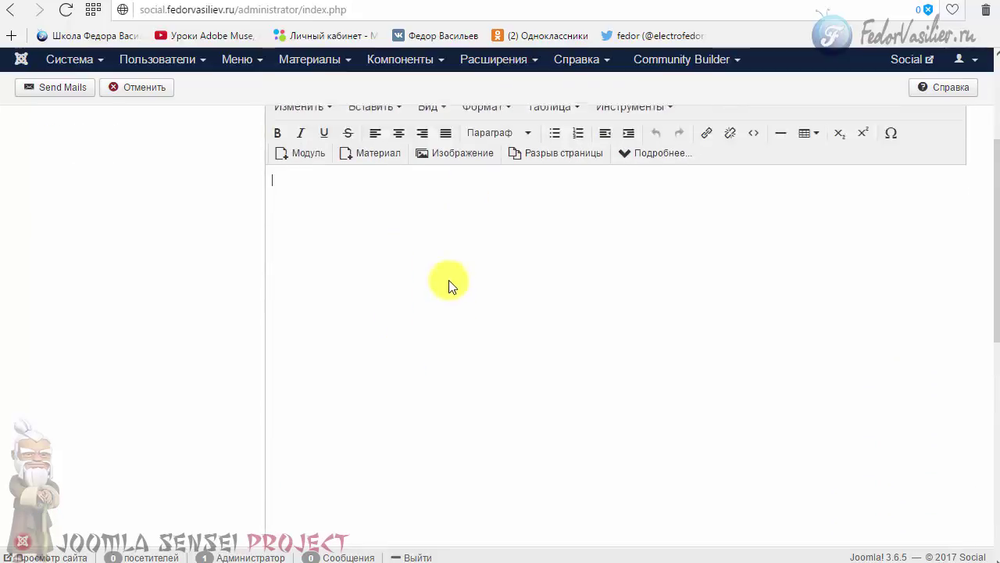
scroll(266, 346, down, 1)
scroll(438, 399, down, 3)
scroll(443, 417, up, 3)
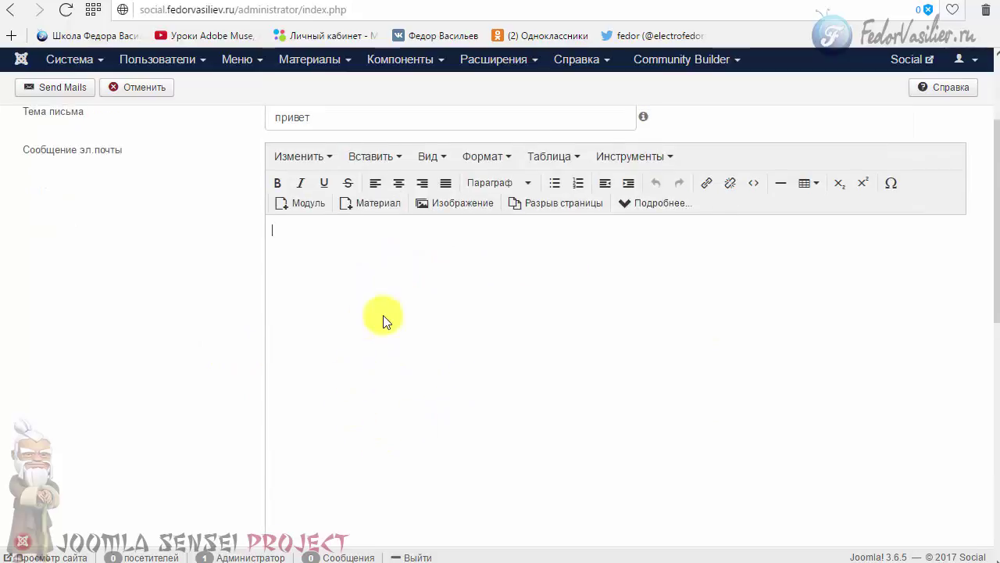
text(демо)
drag(336, 223, 230, 232)
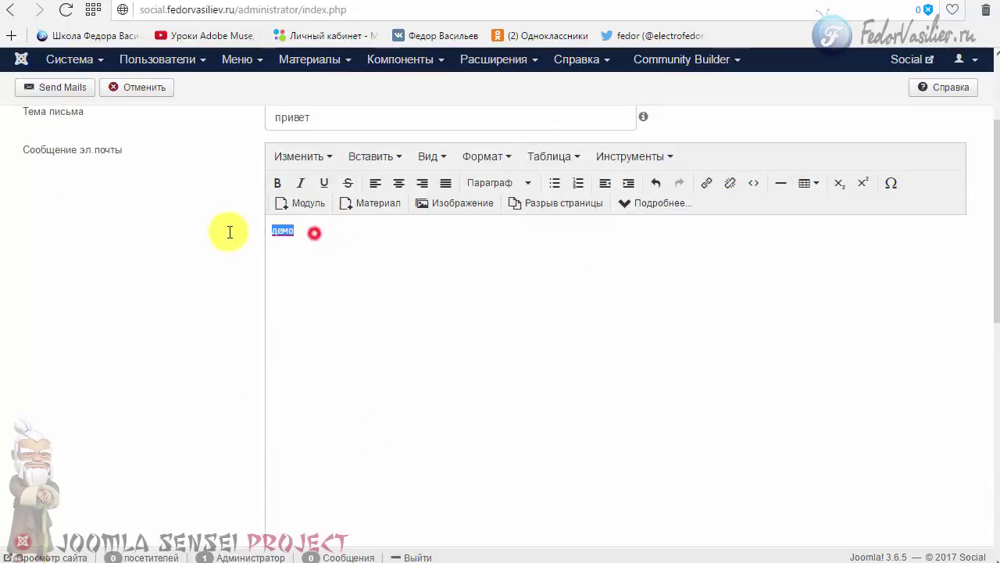
click(277, 183)
click(307, 232)
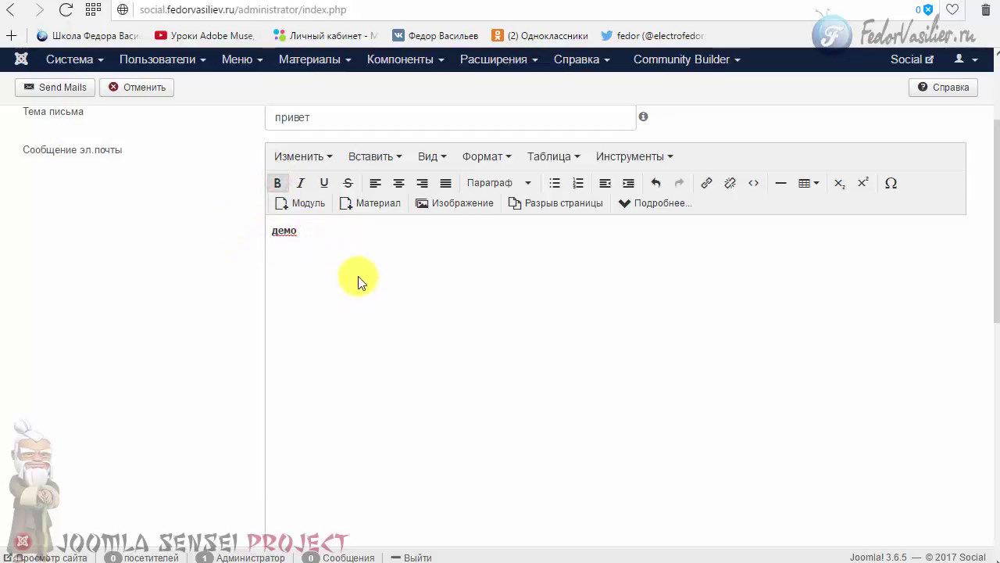
Insert the joomla_black.png image from the root image folder into the message body
click(454, 204)
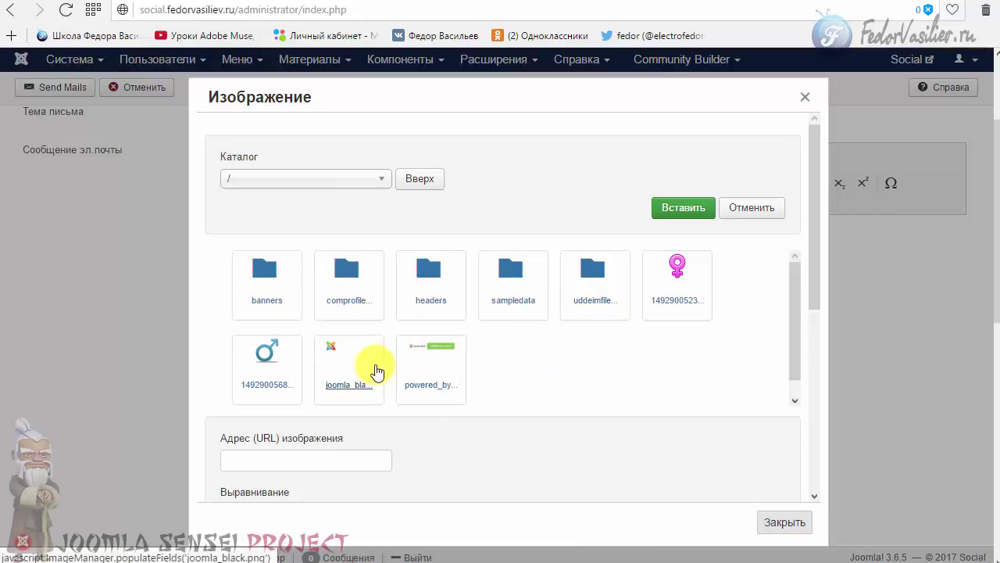
click(338, 349)
click(681, 207)
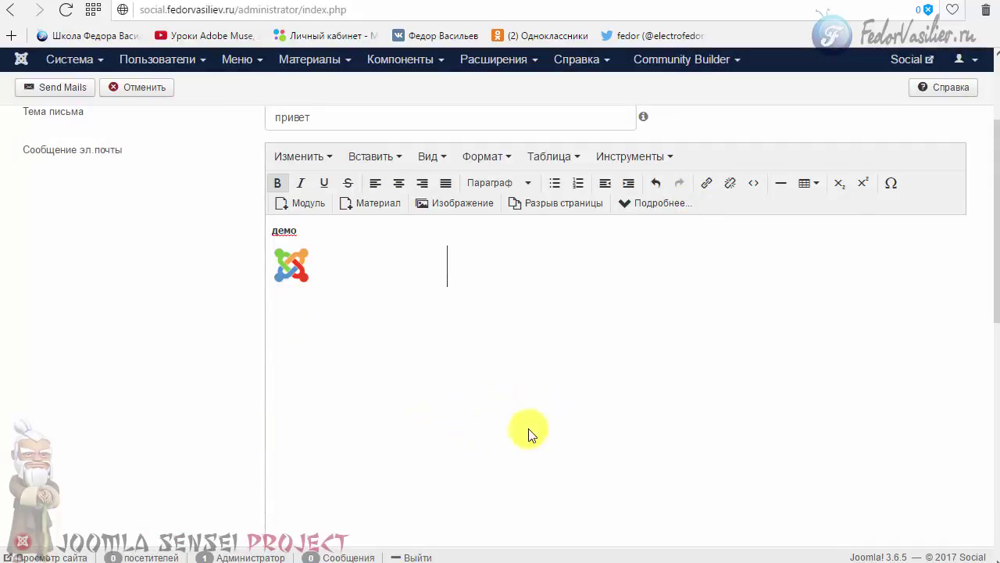
Enter the sender's first name in the sender name field of the mailing form
scroll(547, 365, down, 2)
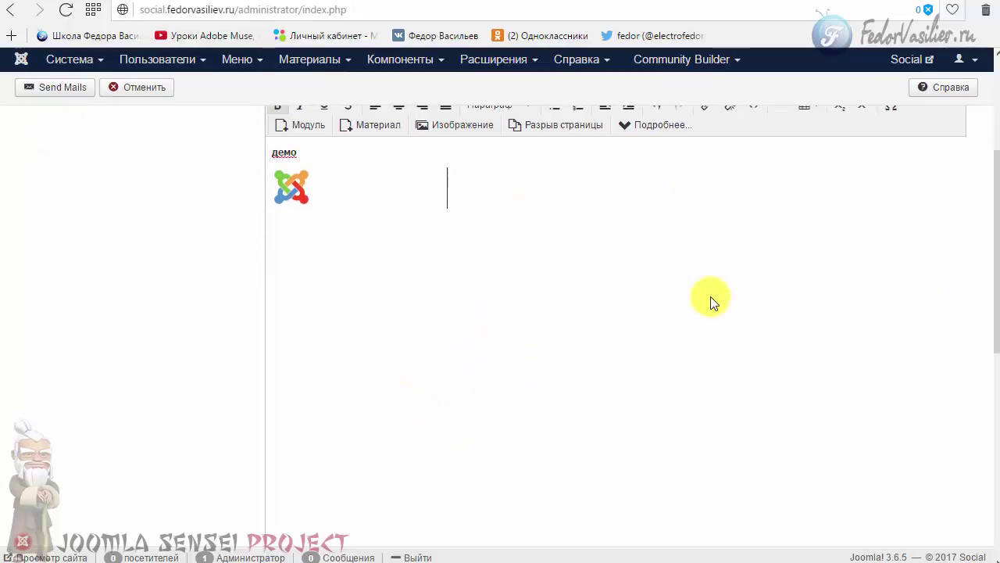
scroll(656, 316, up, 1)
scroll(606, 332, up, 1)
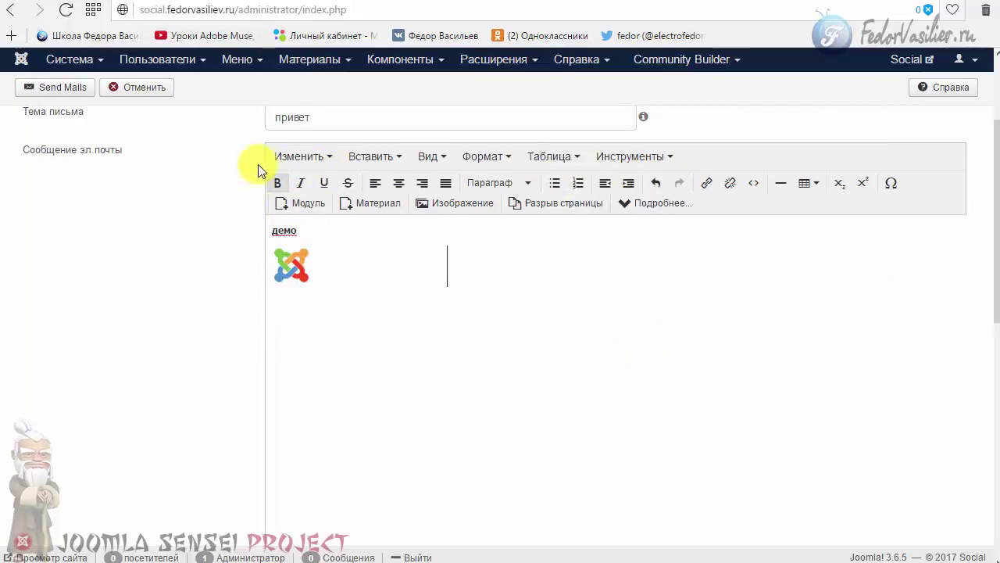
scroll(737, 252, down, 10)
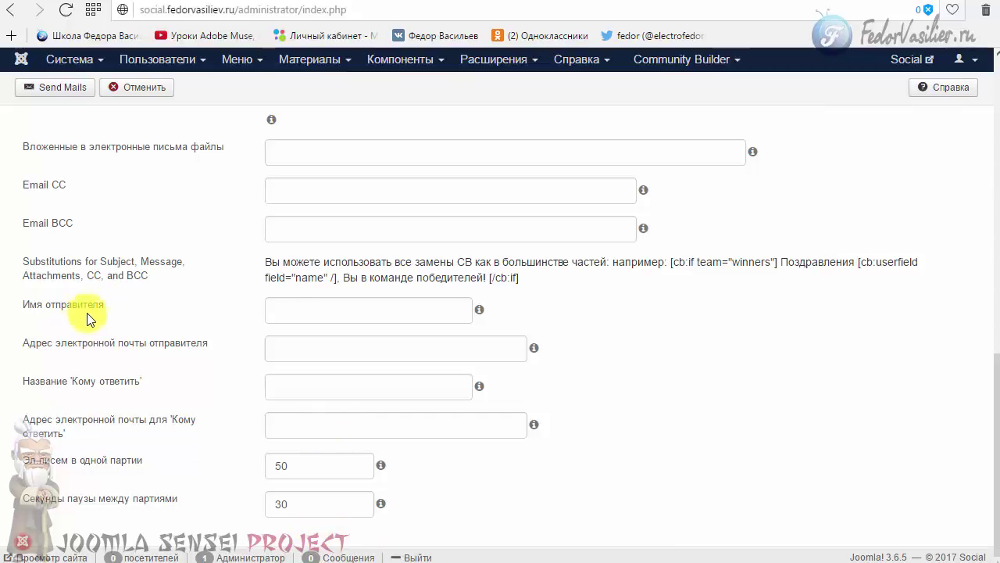
click(316, 308)
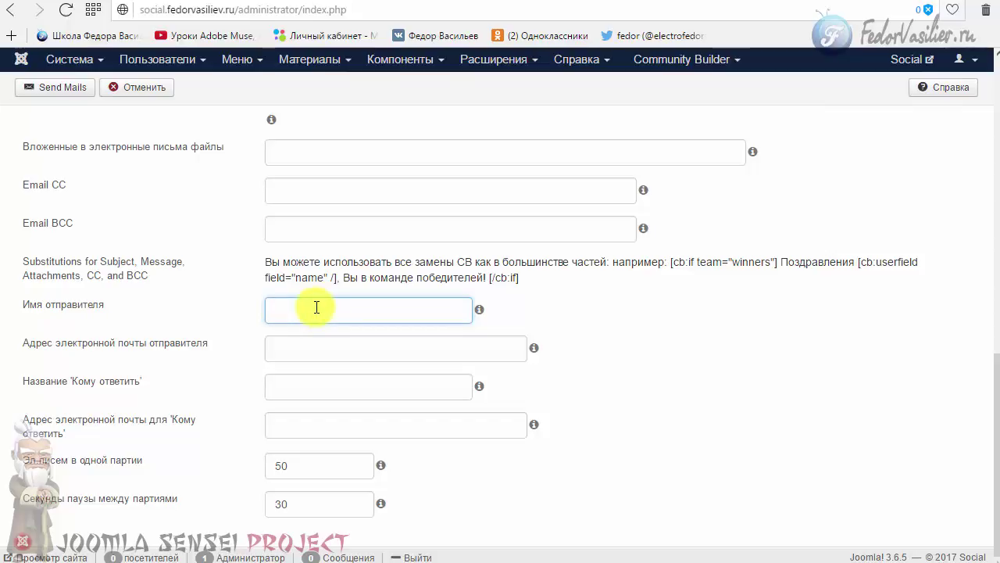
text(федя)
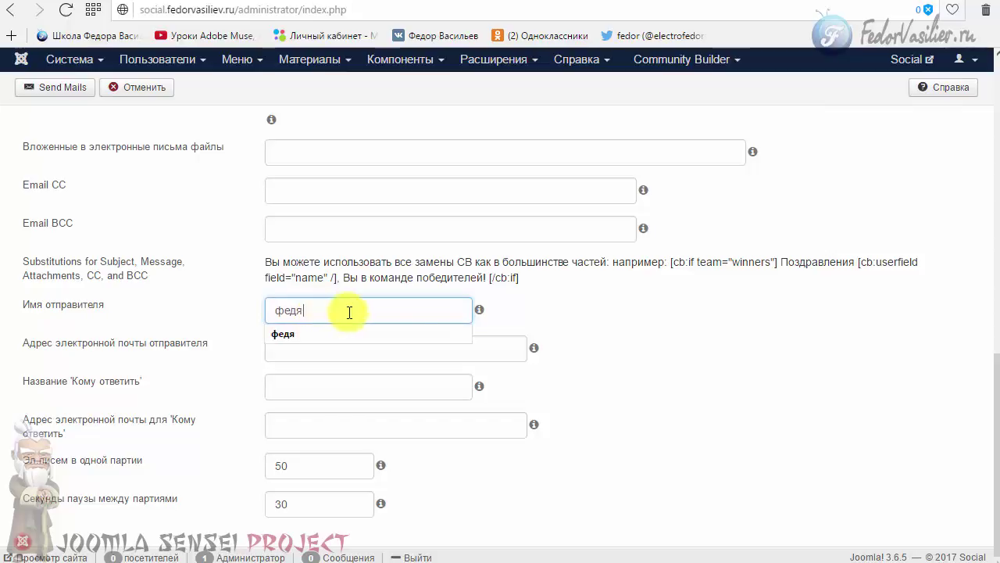
click(600, 314)
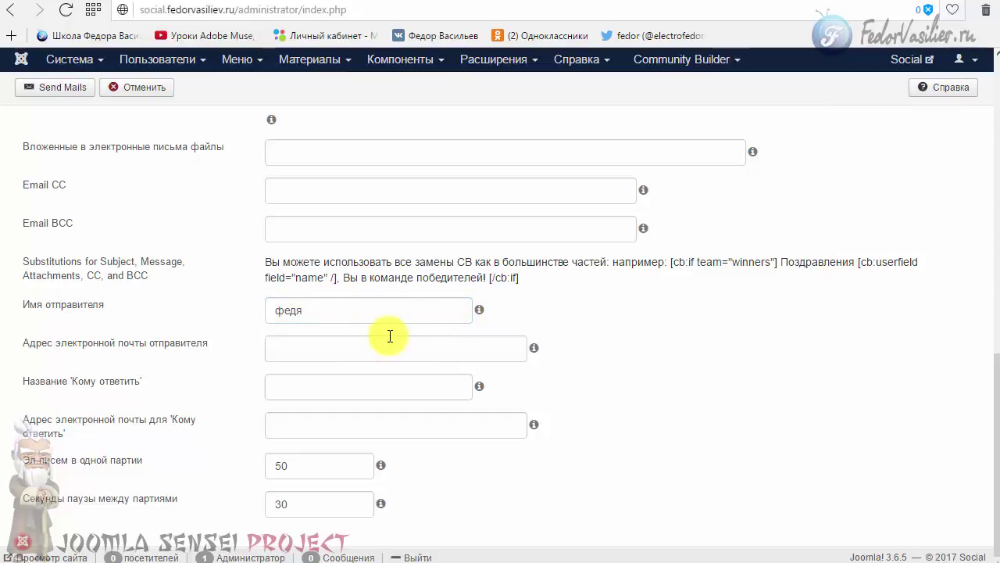
drag(329, 315, 216, 313)
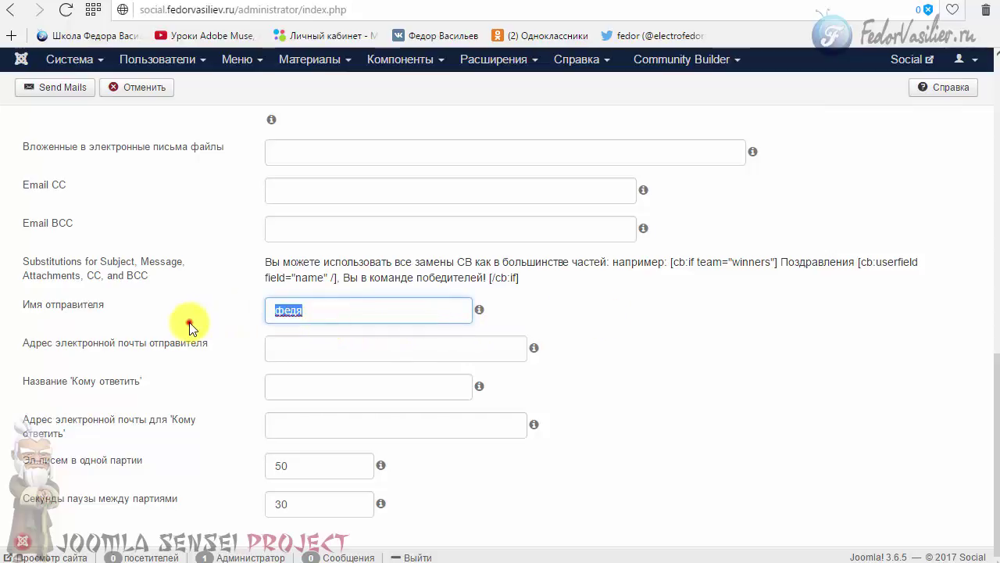
click(189, 322)
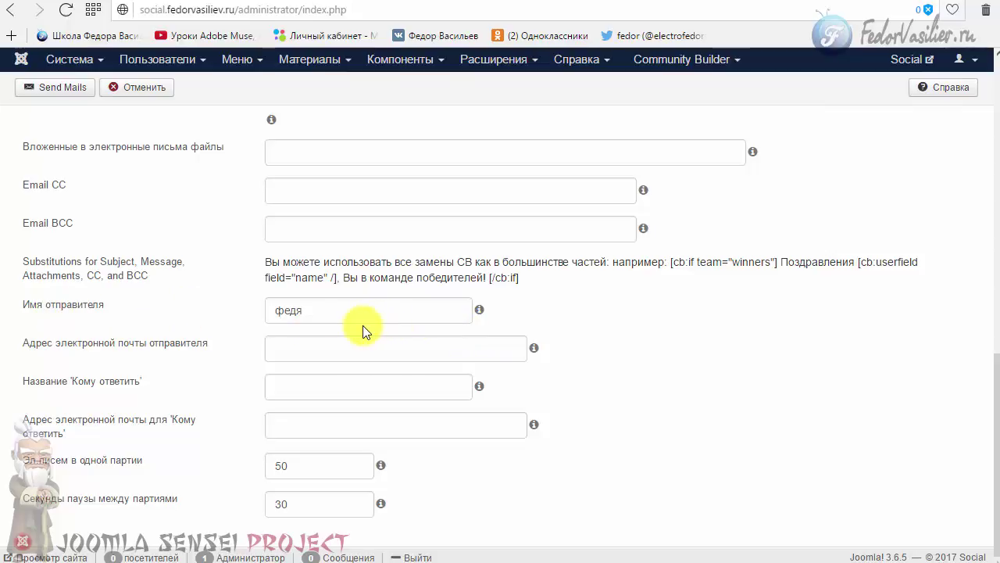
Send the completed mass e-mail to the selected users with simulation mode left off
scroll(595, 365, up, 4)
scroll(596, 365, up, 5)
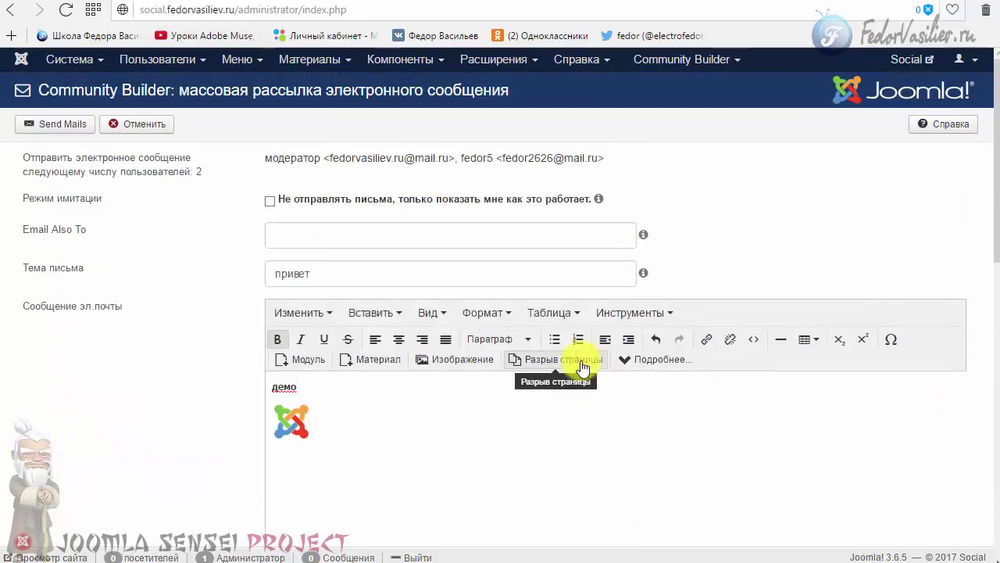
click(62, 127)
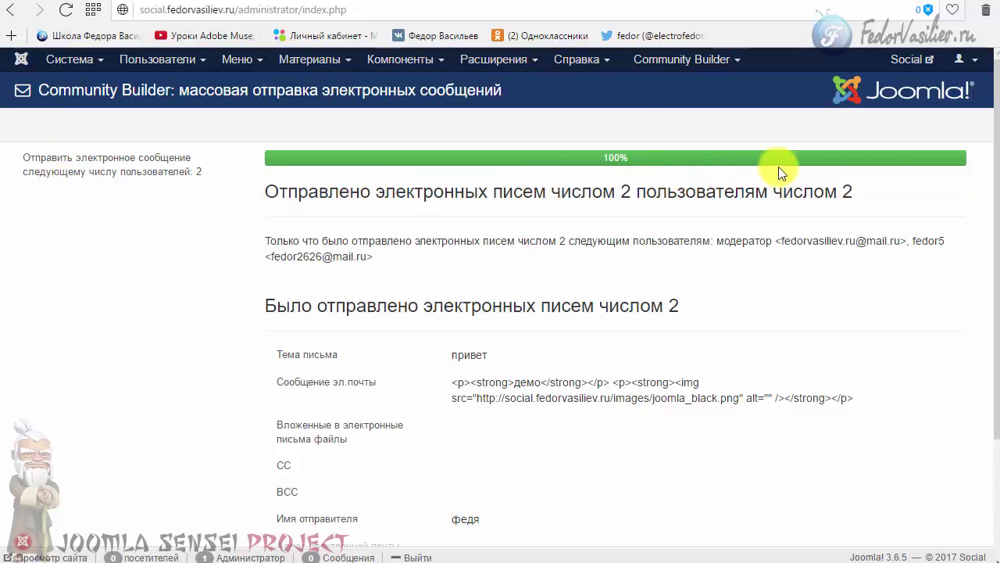
Review the sending report with its recipients and message details, and return to the user manager
drag(581, 195, 695, 195)
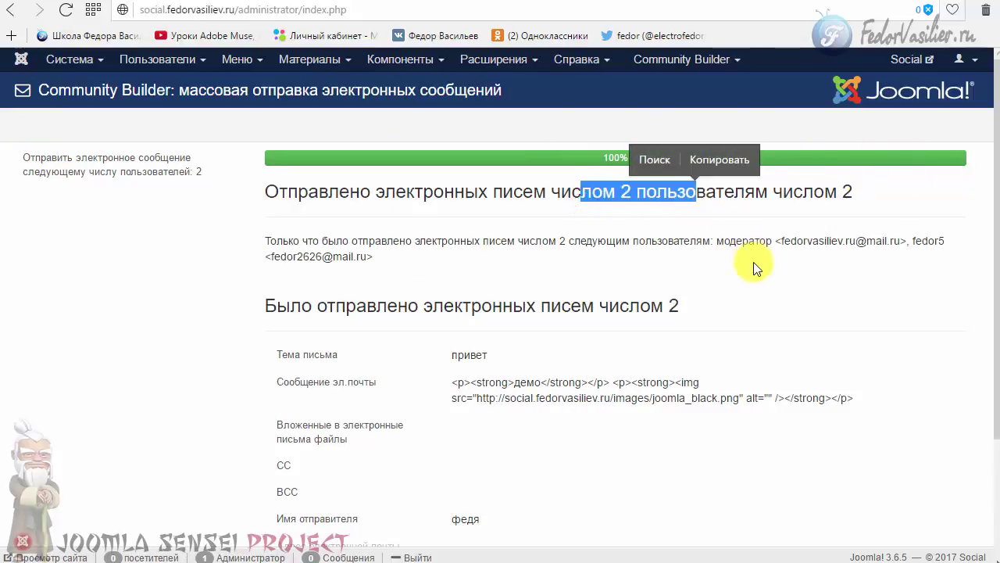
scroll(735, 301, down, 3)
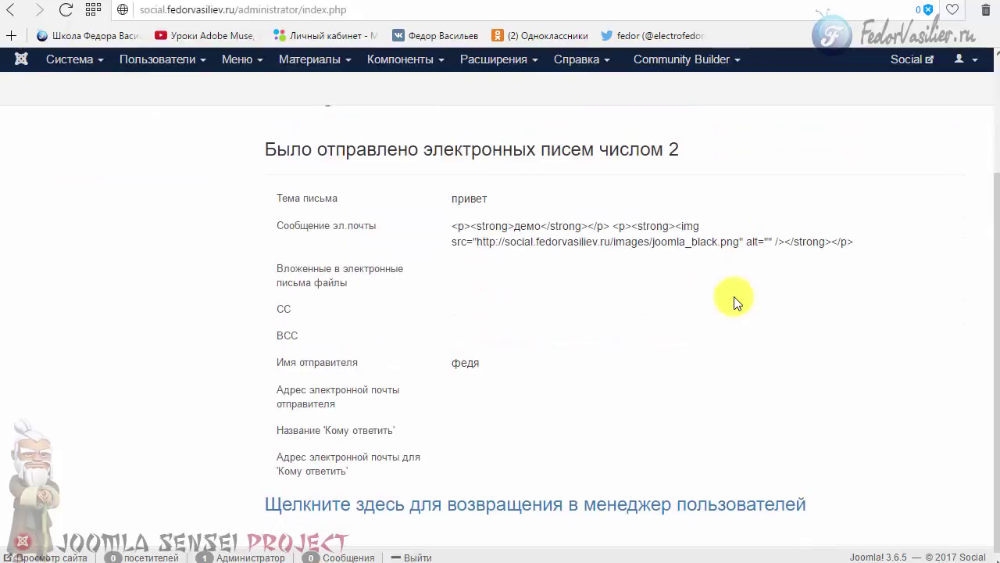
scroll(733, 301, up, 1)
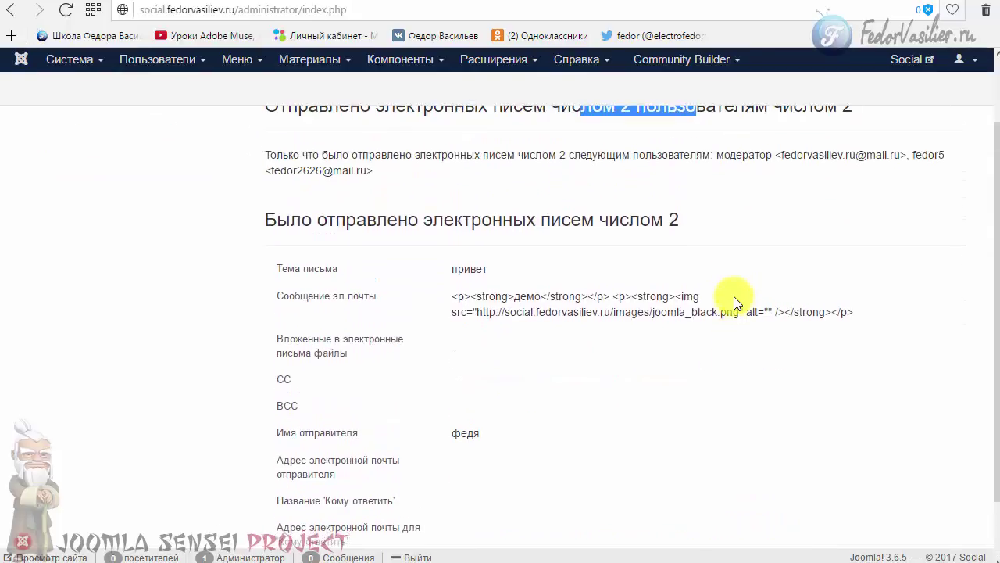
scroll(734, 298, down, 1)
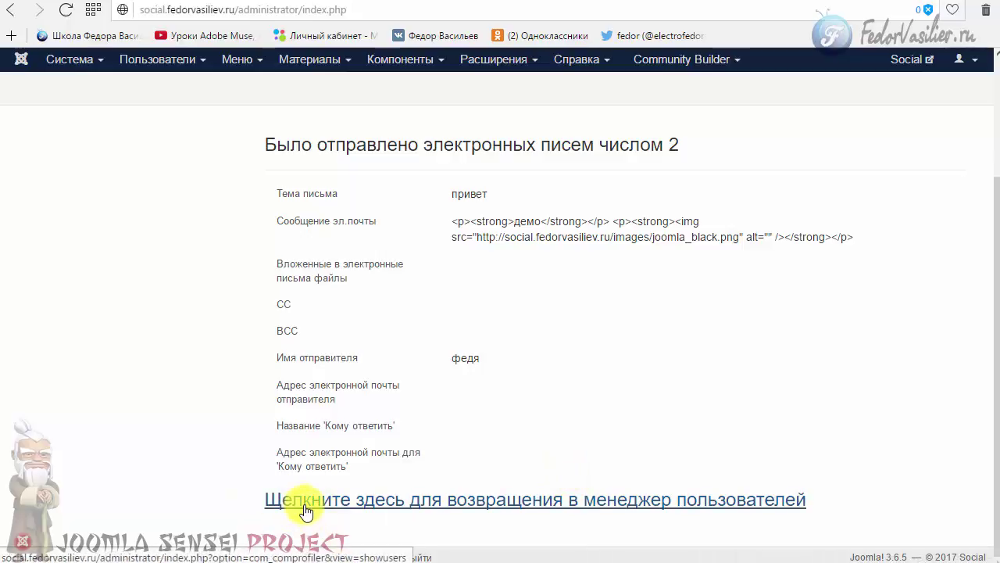
click(505, 504)
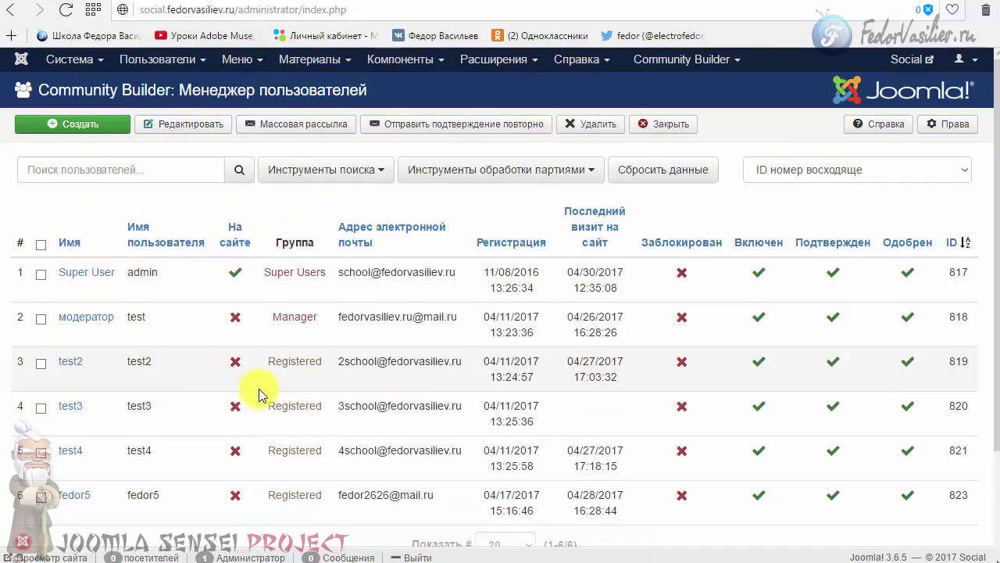
Switch to the Mail.ru inbox, open the message "Social - привет", and examine its text and image
scroll(119, 179, down, 2)
scroll(119, 178, up, 3)
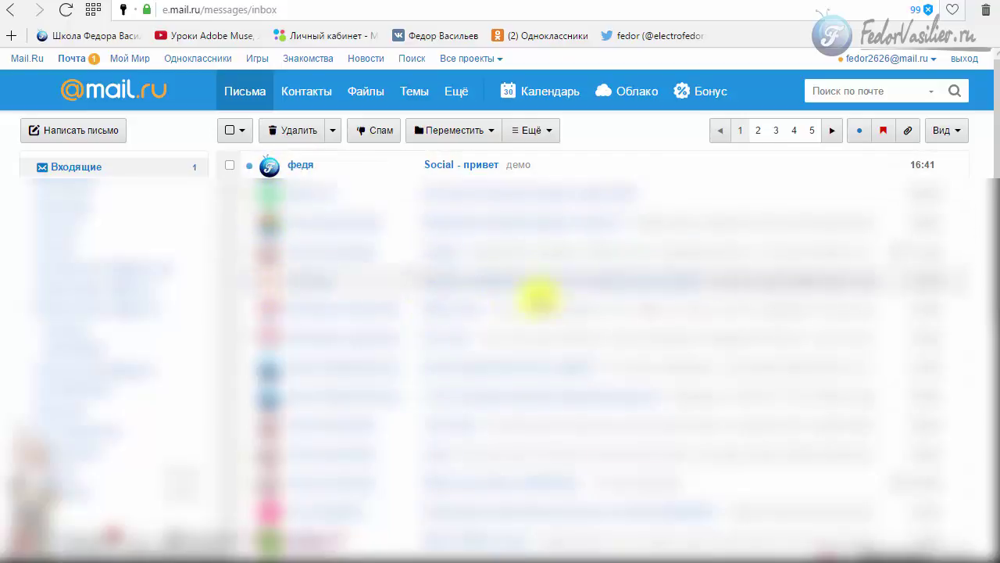
click(485, 163)
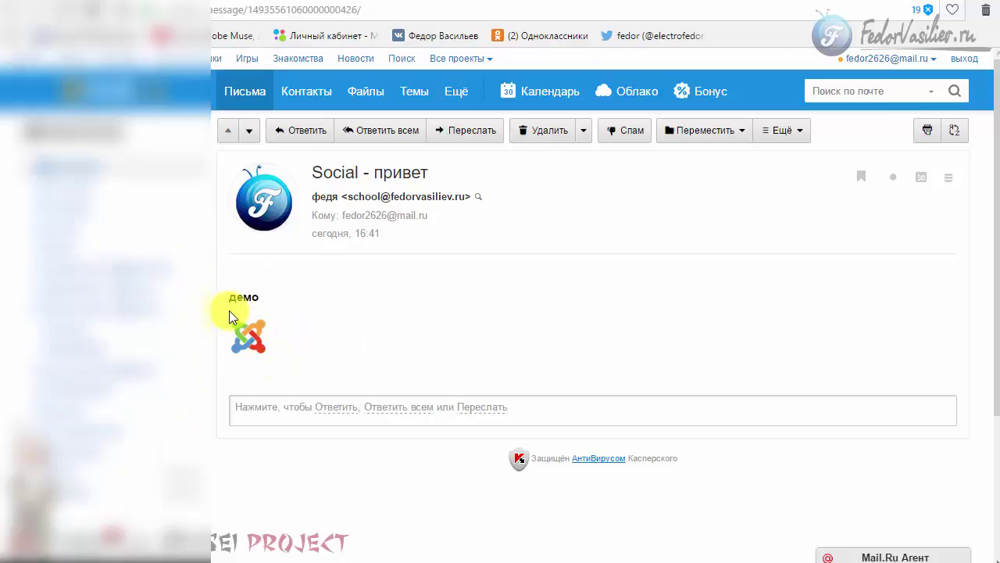
double_click(254, 297)
click(351, 283)
mouse_move(248, 341)
mouse_down()
mouse_move(268, 341)
mouse_move(268, 305)
mouse_move(292, 305)
mouse_move(268, 347)
mouse_move(247, 343)
mouse_up()
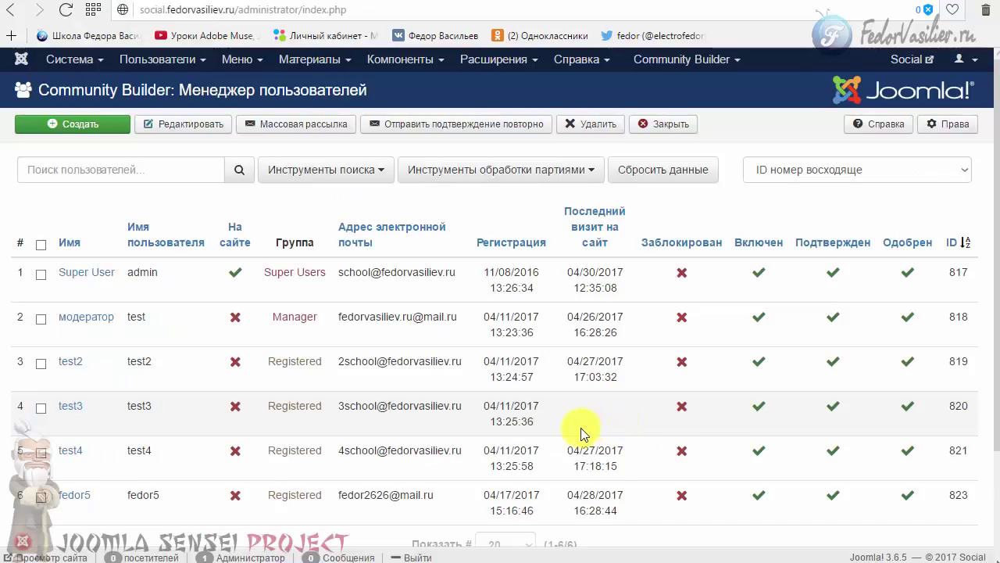
scroll(351, 432, down, 2)
scroll(197, 411, up, 2)
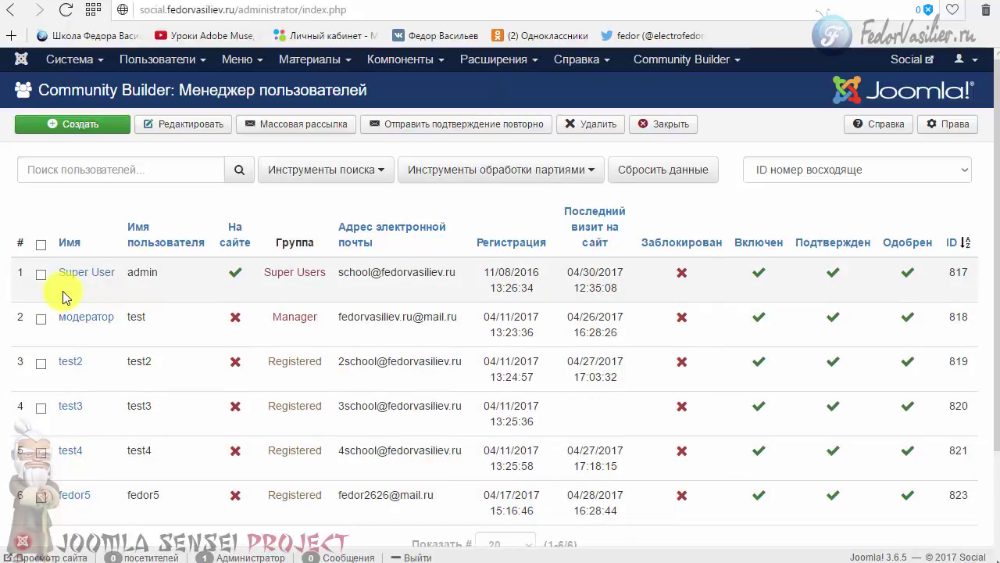
scroll(65, 289, down, 2)
scroll(68, 287, up, 1)
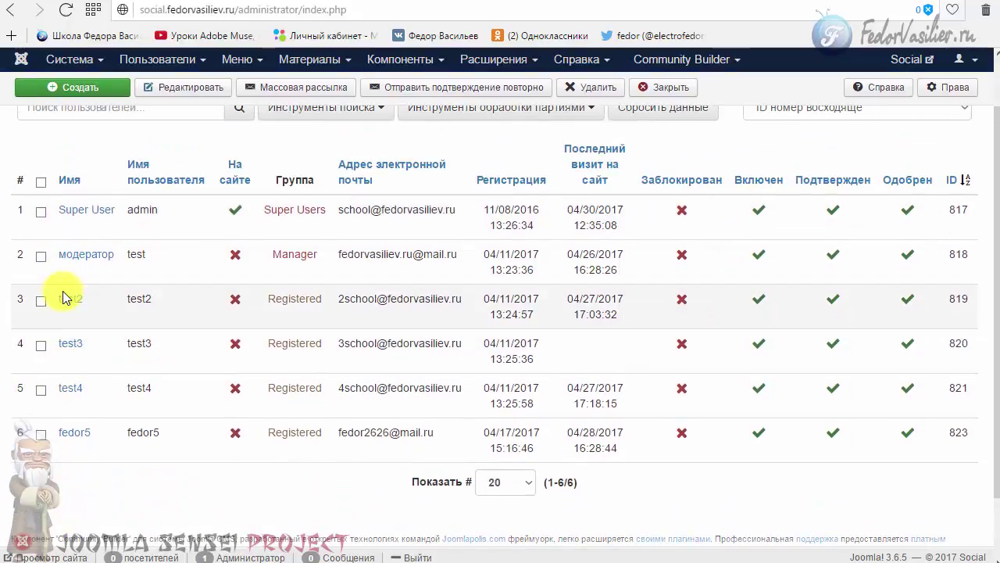
scroll(172, 347, up, 1)
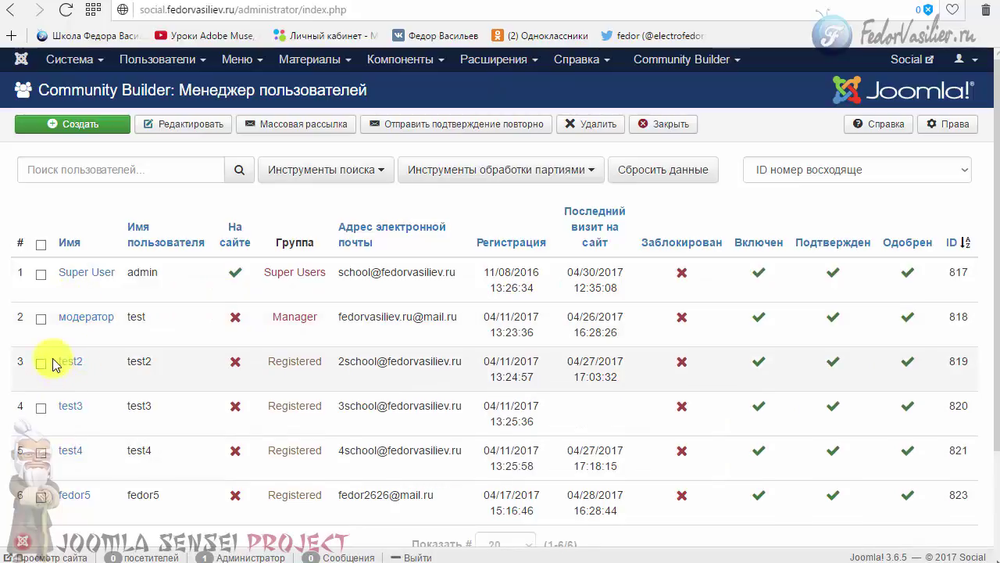
Try selecting all users except those in rows 2 to 4, and clear the whole selection
click(41, 244)
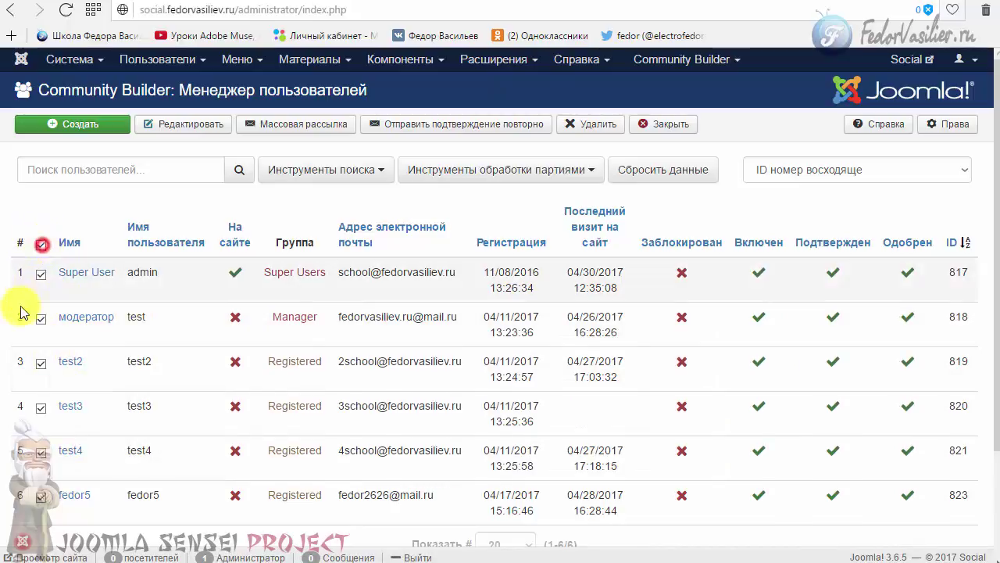
click(41, 408)
click(41, 363)
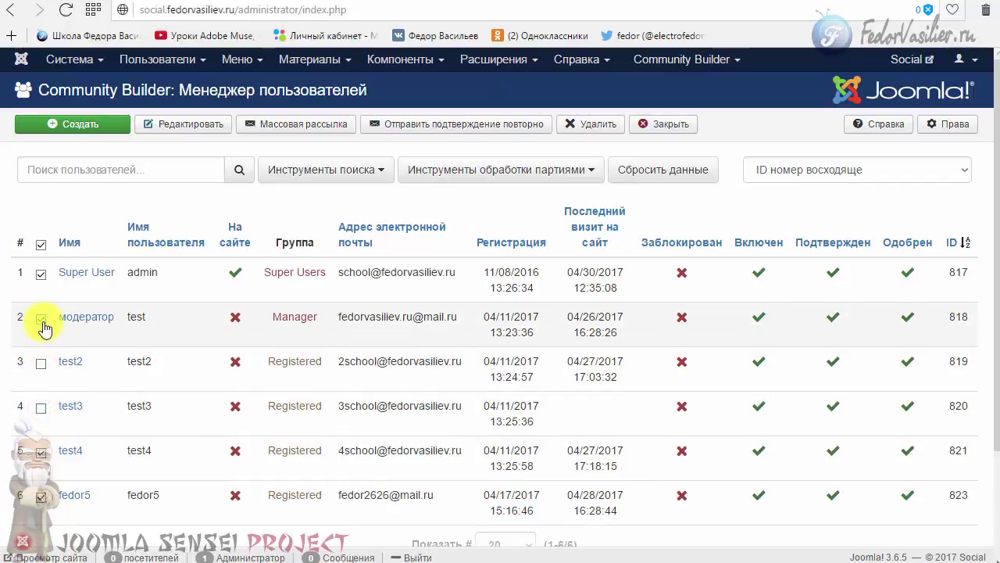
click(41, 319)
click(41, 244)
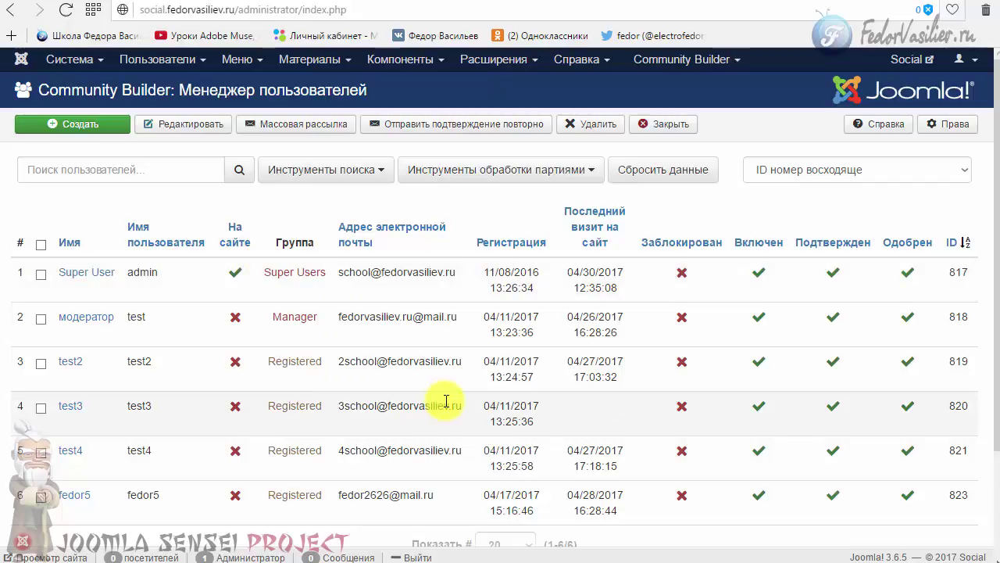
scroll(445, 401, down, 3)
scroll(445, 401, up, 3)
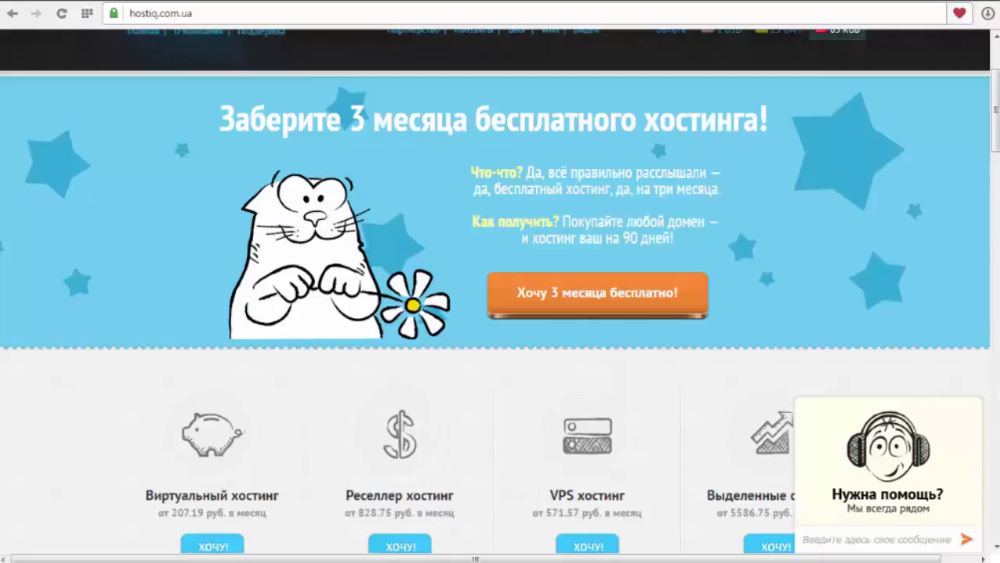
Open the support chat on the hostiq.com.ua hosting site and close it
click(881, 496)
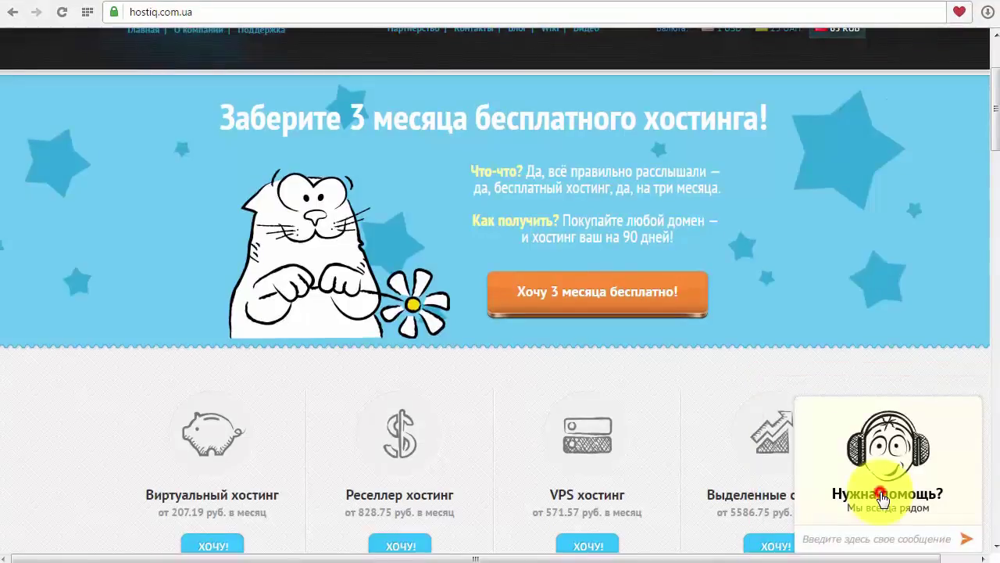
click(949, 249)
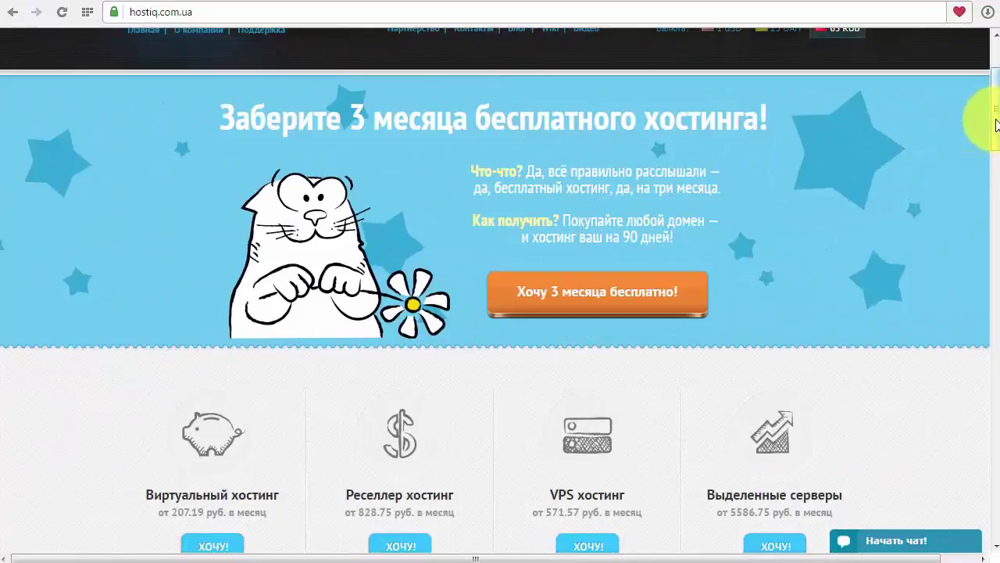
mouse_move(997, 125)
mouse_down()
mouse_move(997, 161)
mouse_move(997, 121)
mouse_up()
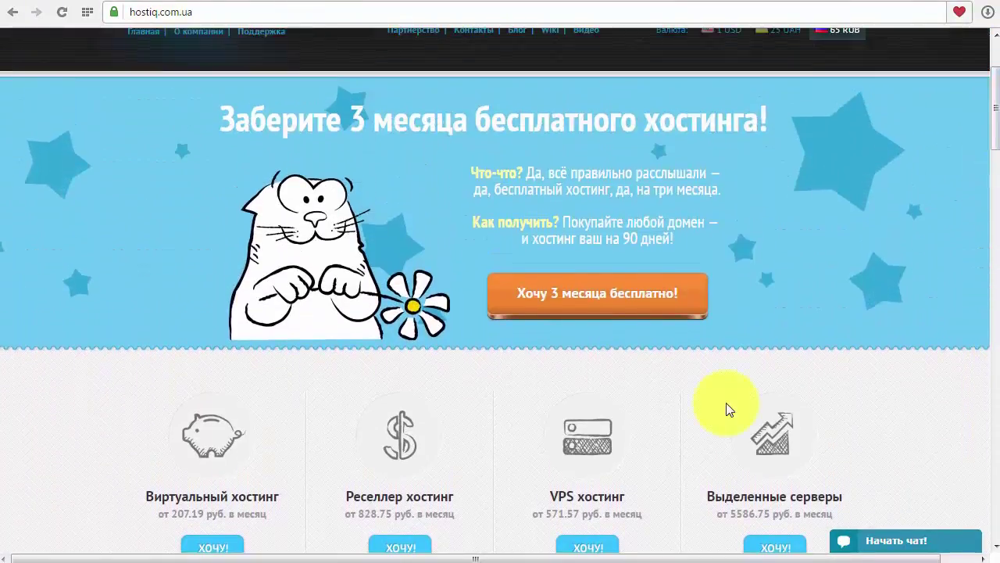